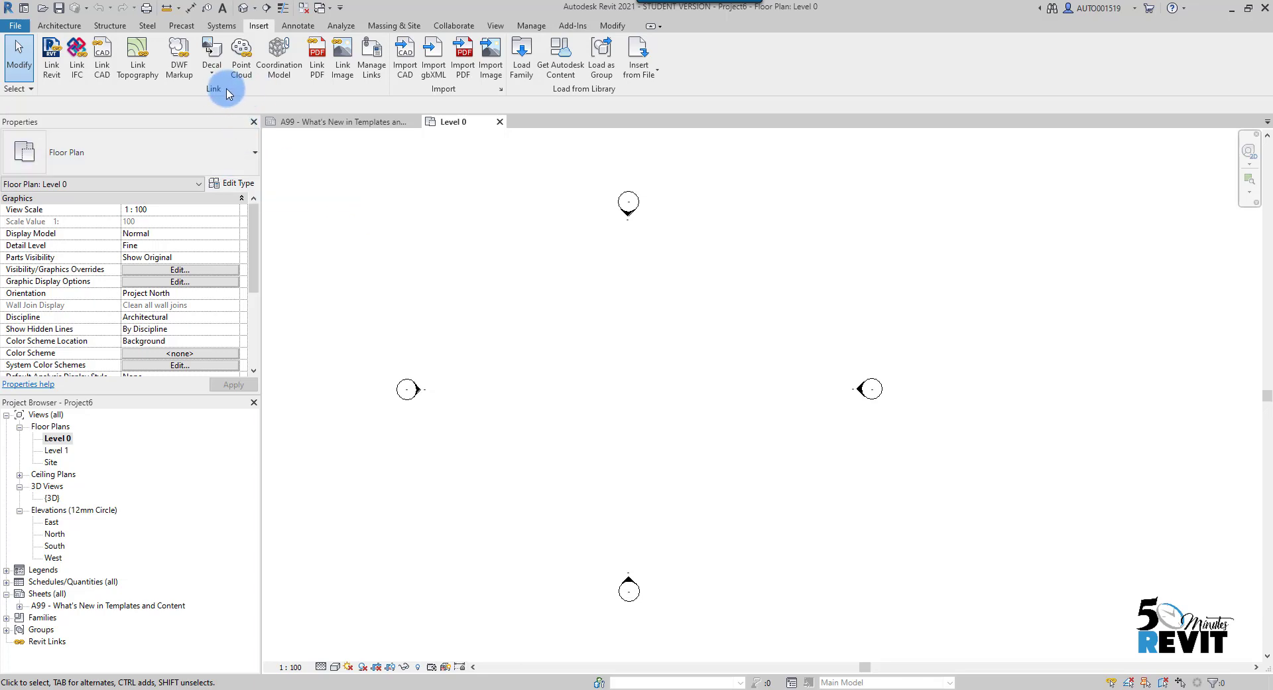
Link school-layout.pdf, page 1 at 72 DPI, as a PDF underlay for the Level 0 plan
{"action": "left_click", "coordinate": [316, 63]}
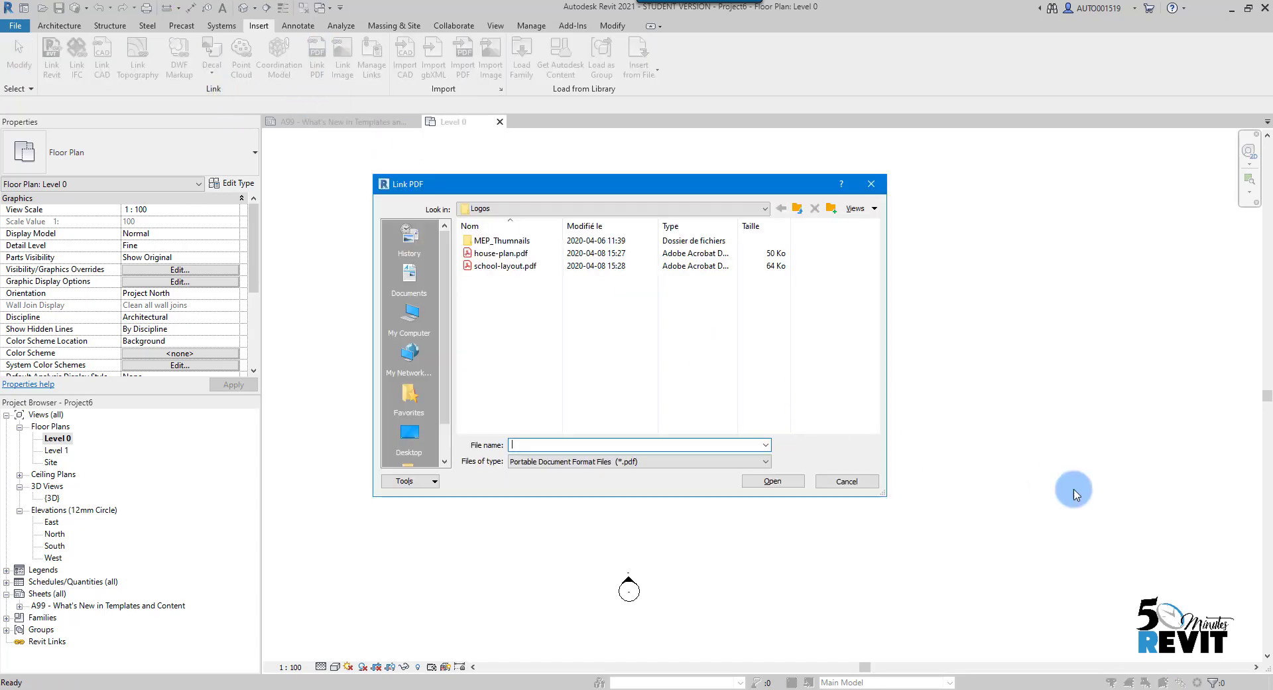
{"action": "left_click", "coordinate": [519, 268]}
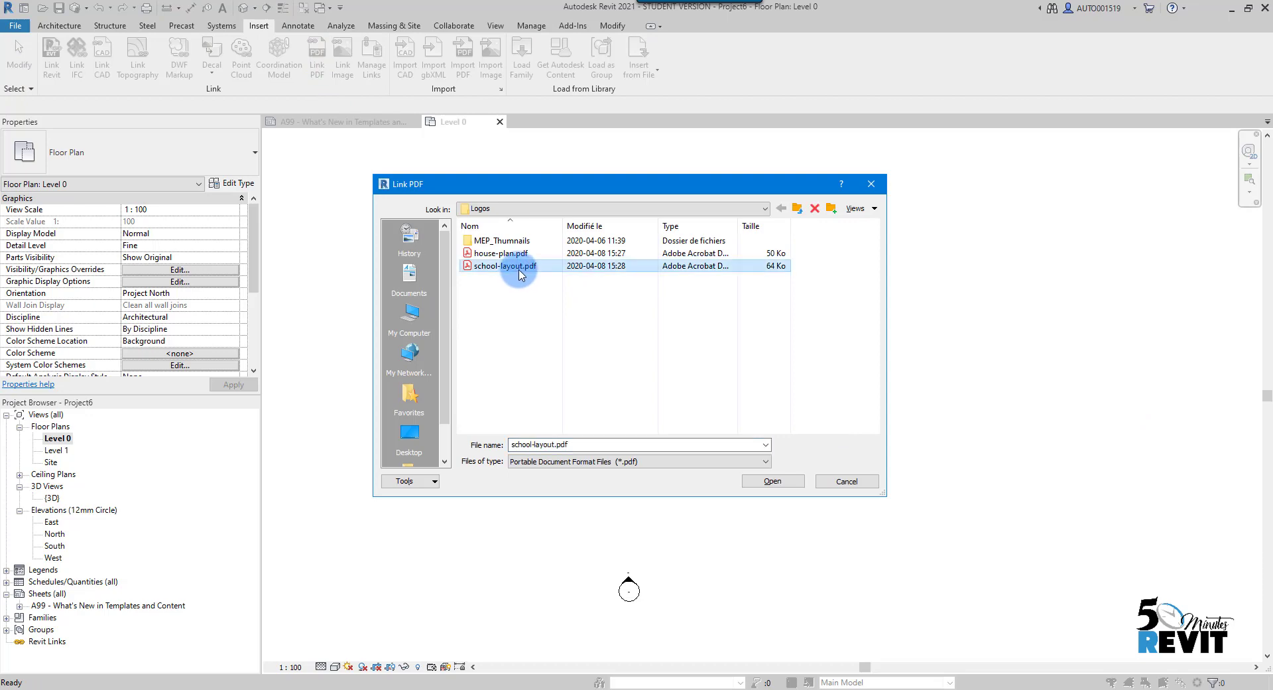
{"action": "left_click", "coordinate": [764, 483]}
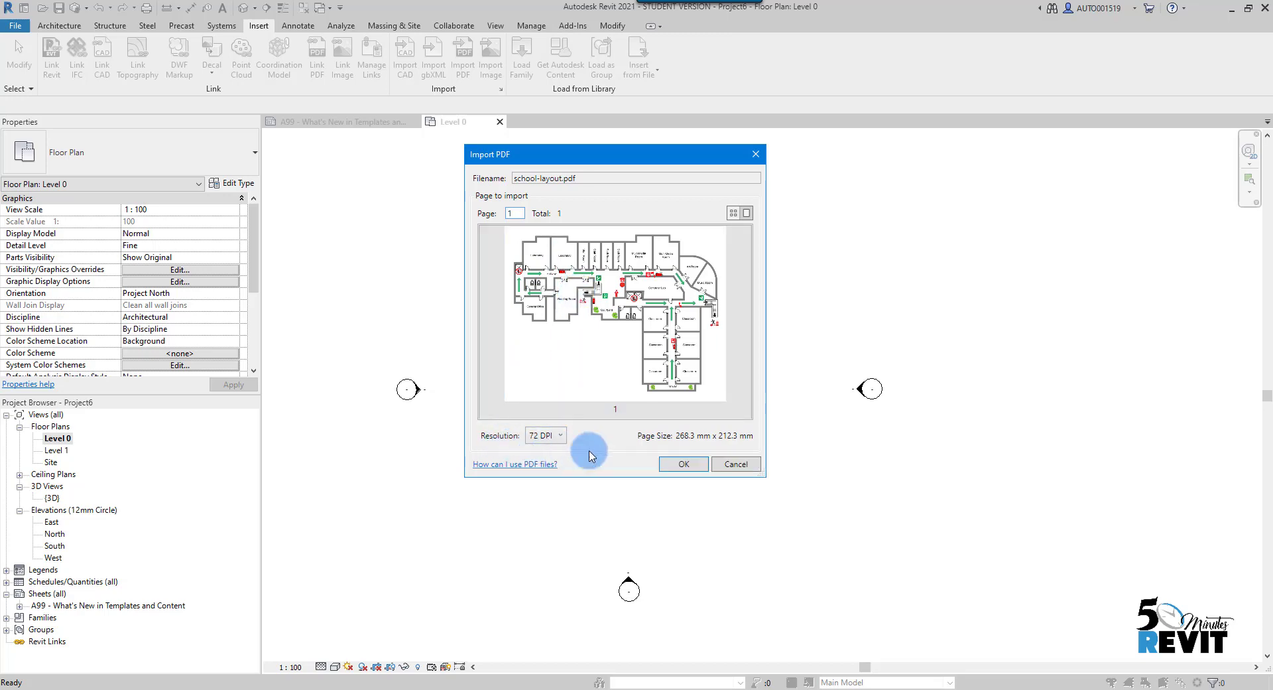
{"action": "left_click", "coordinate": [550, 435]}
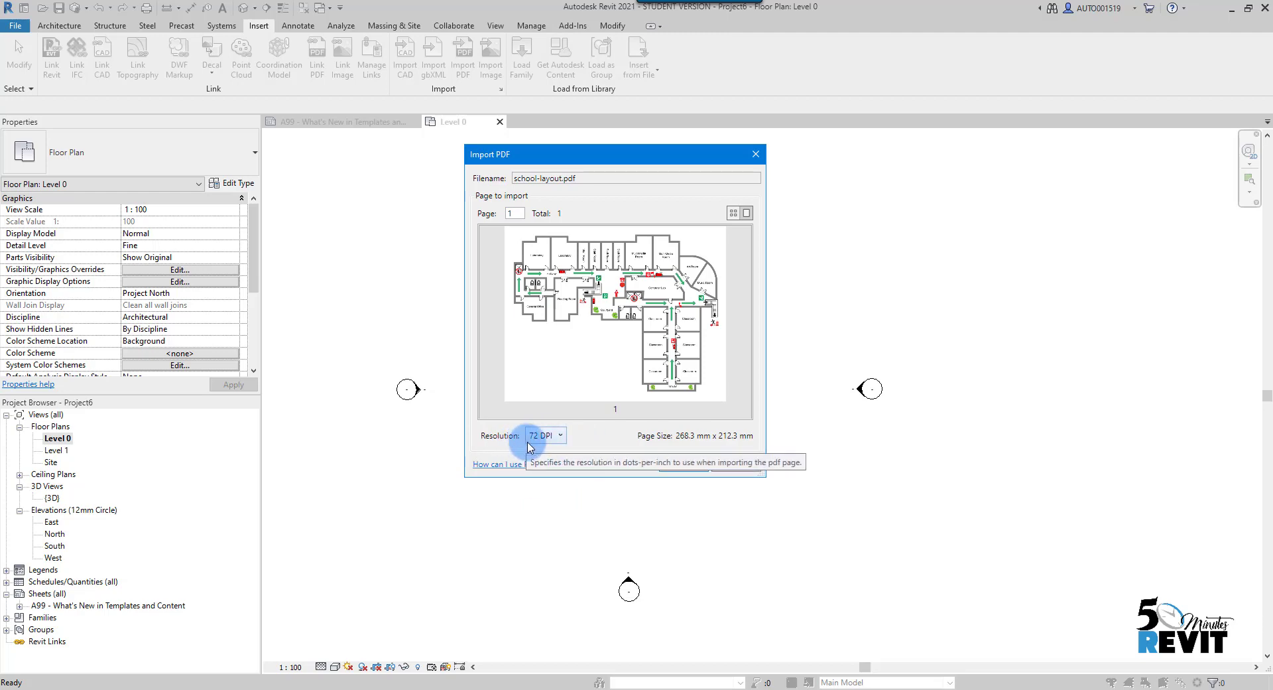
{"action": "left_click", "coordinate": [683, 465]}
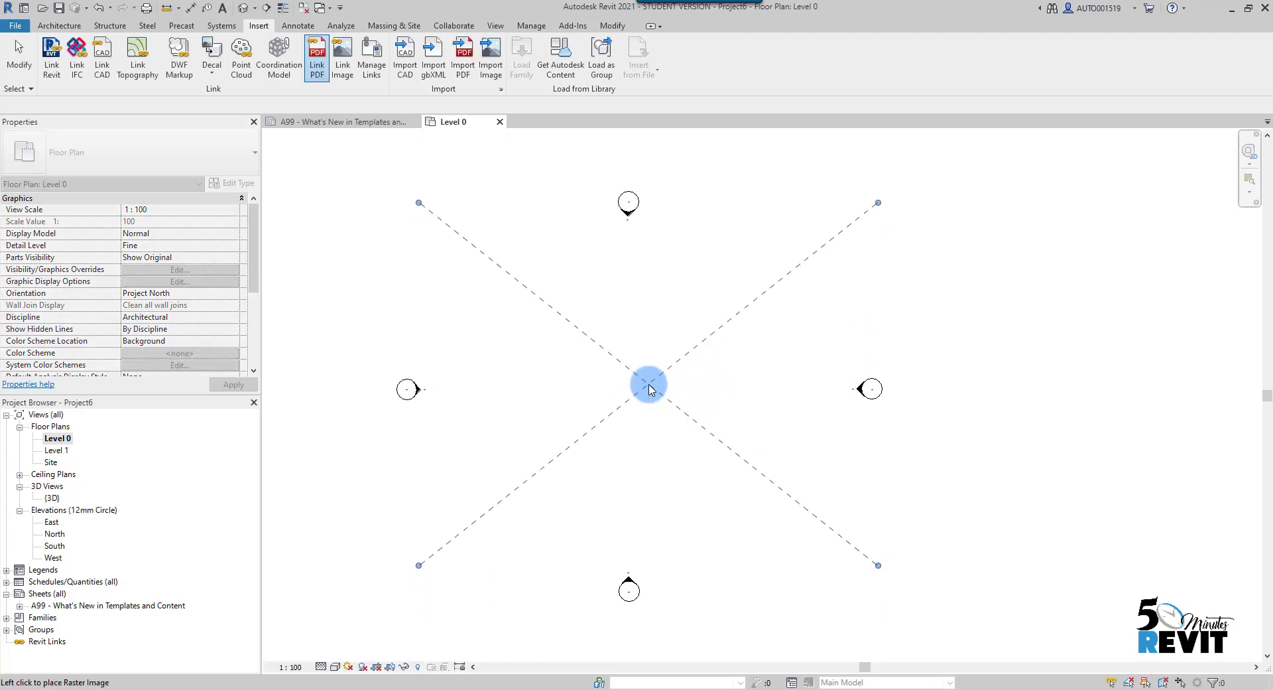
Place the school-layout.pdf image at the Level 0 view centre, sized 26828.4 by 21227.7, and reselect it
{"action": "left_click", "coordinate": [650, 415]}
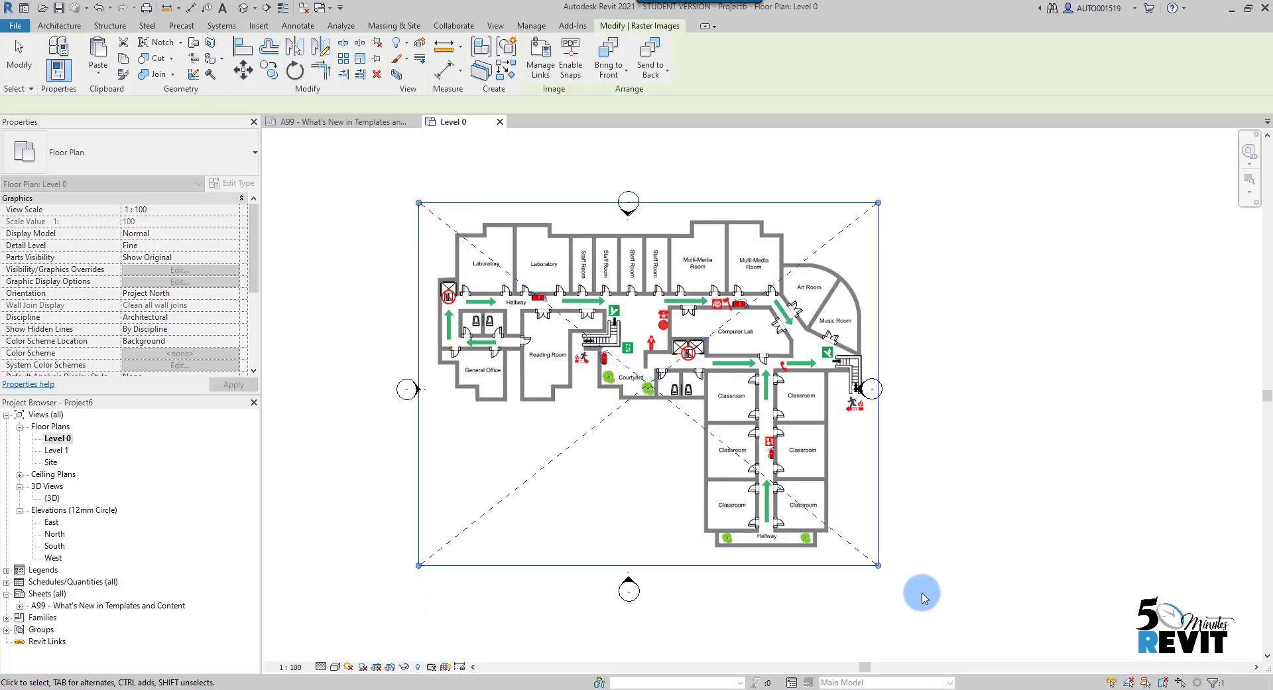
{"action": "left_click", "coordinate": [1031, 514]}
{"action": "scroll", "coordinate": [733, 474], "scroll_direction": "up", "scroll_amount": 2}
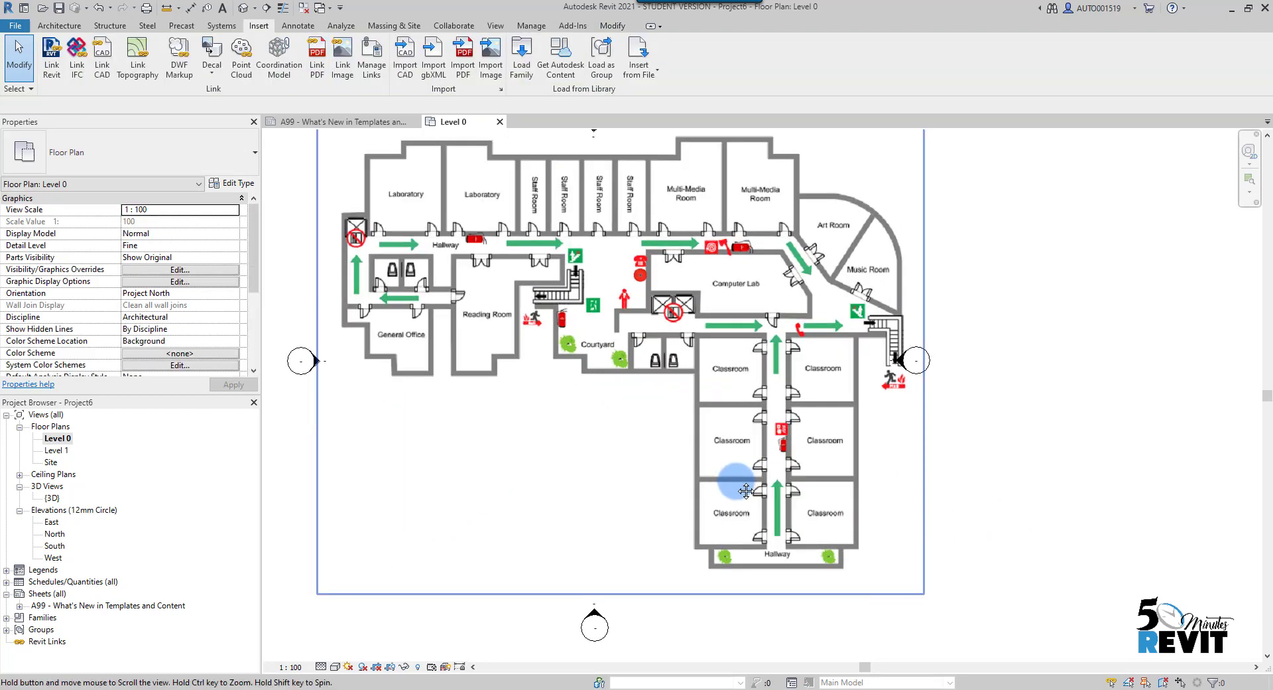
{"action": "left_click", "coordinate": [669, 414]}
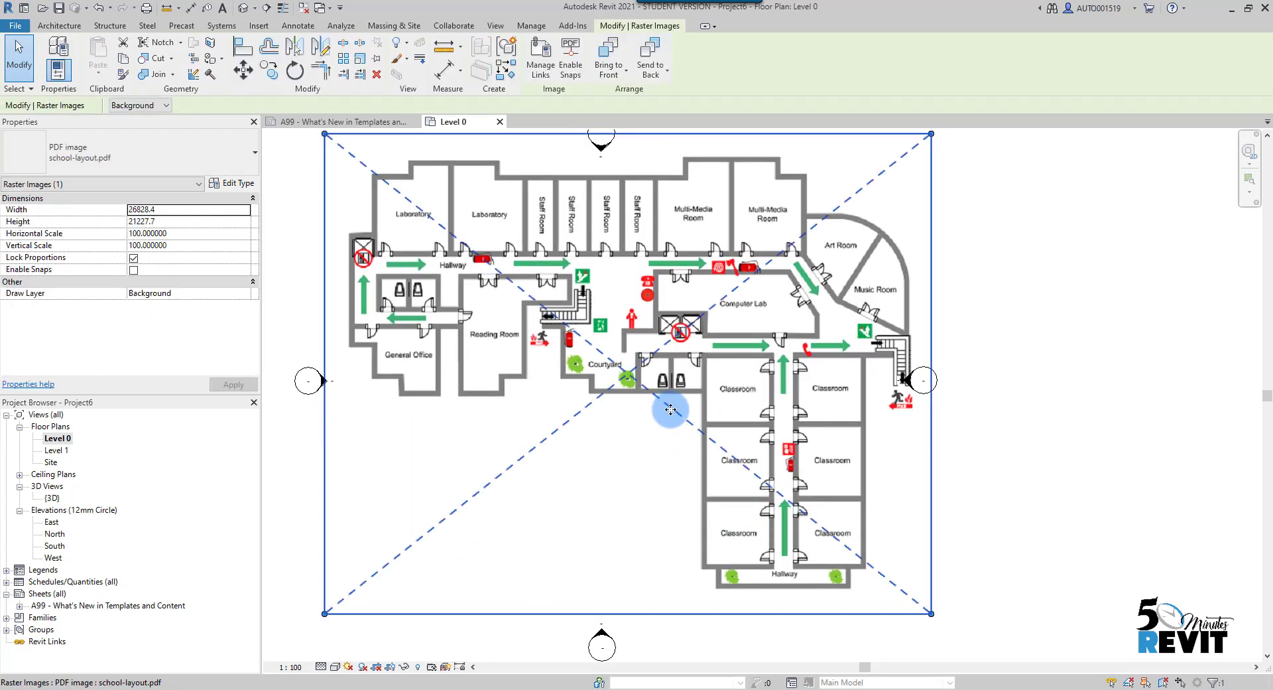
{"action": "scroll", "coordinate": [670, 411], "scroll_direction": "down", "scroll_amount": 2}
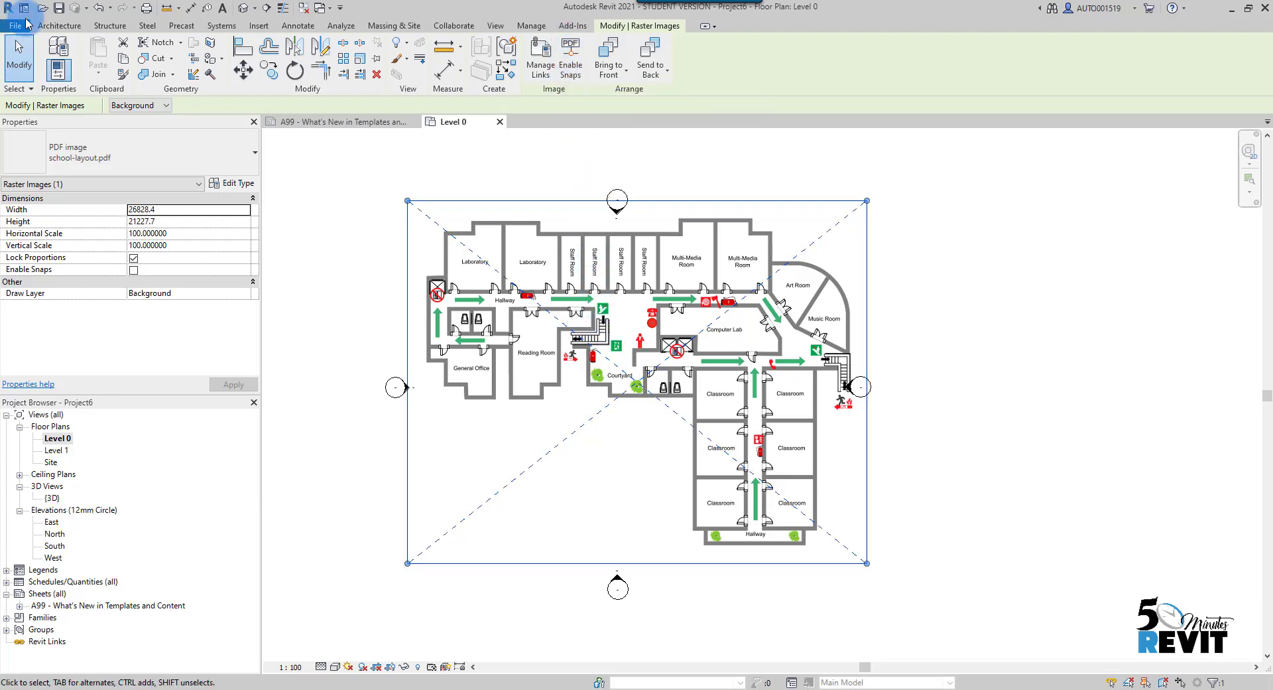
{"action": "left_click", "coordinate": [59, 25]}
{"action": "left_click", "coordinate": [581, 335]}
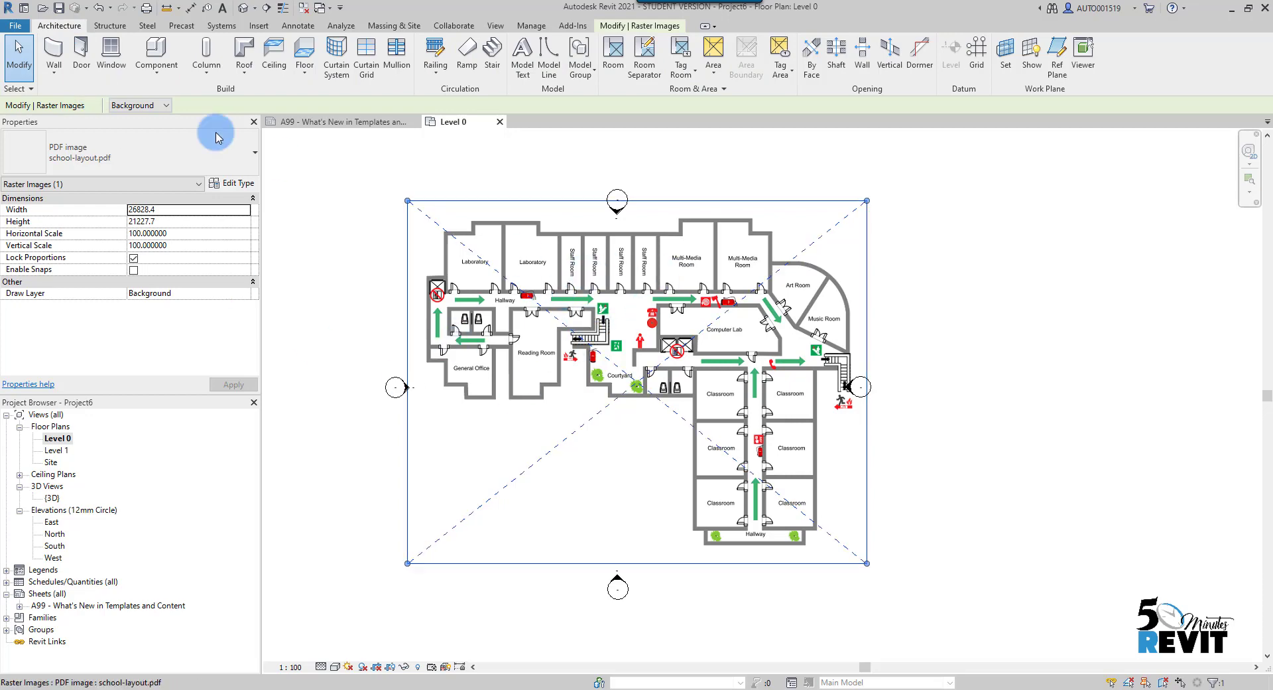
Set Wall-Ext_215Bwk as the wall type in the Wall (WA) tool's Type Selector
{"action": "key", "text": "w"}
{"action": "key", "text": "a"}
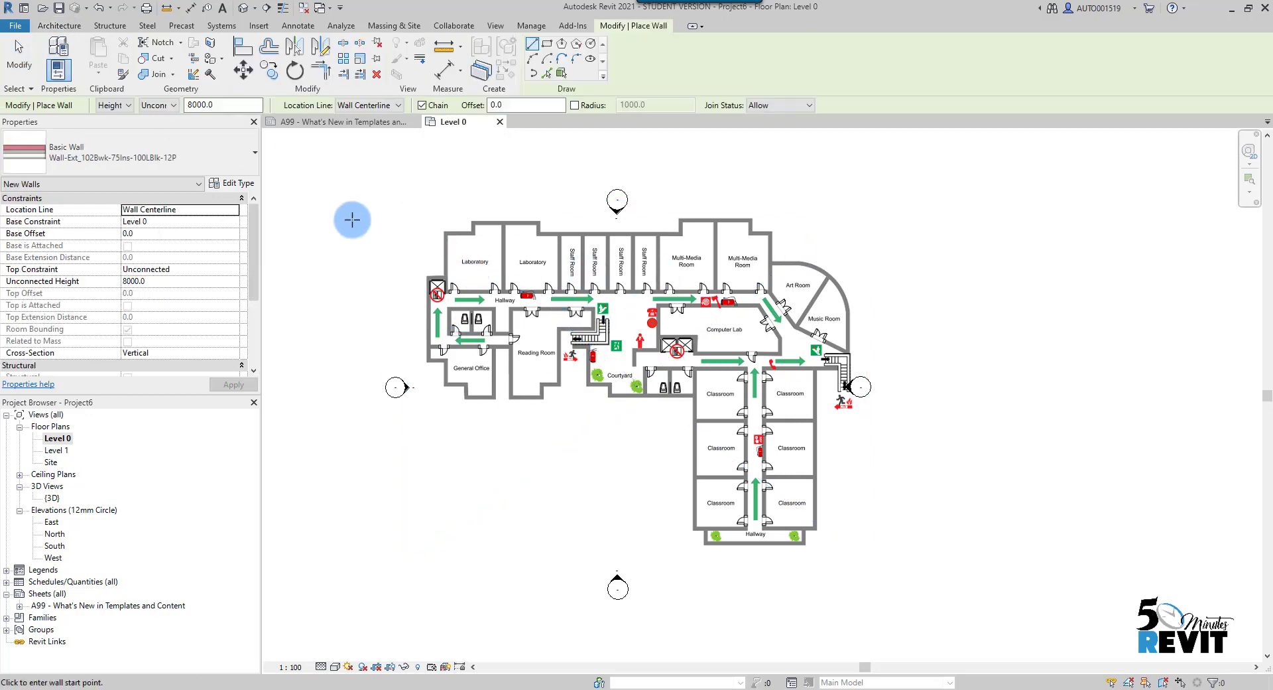
{"action": "left_click", "coordinate": [159, 157]}
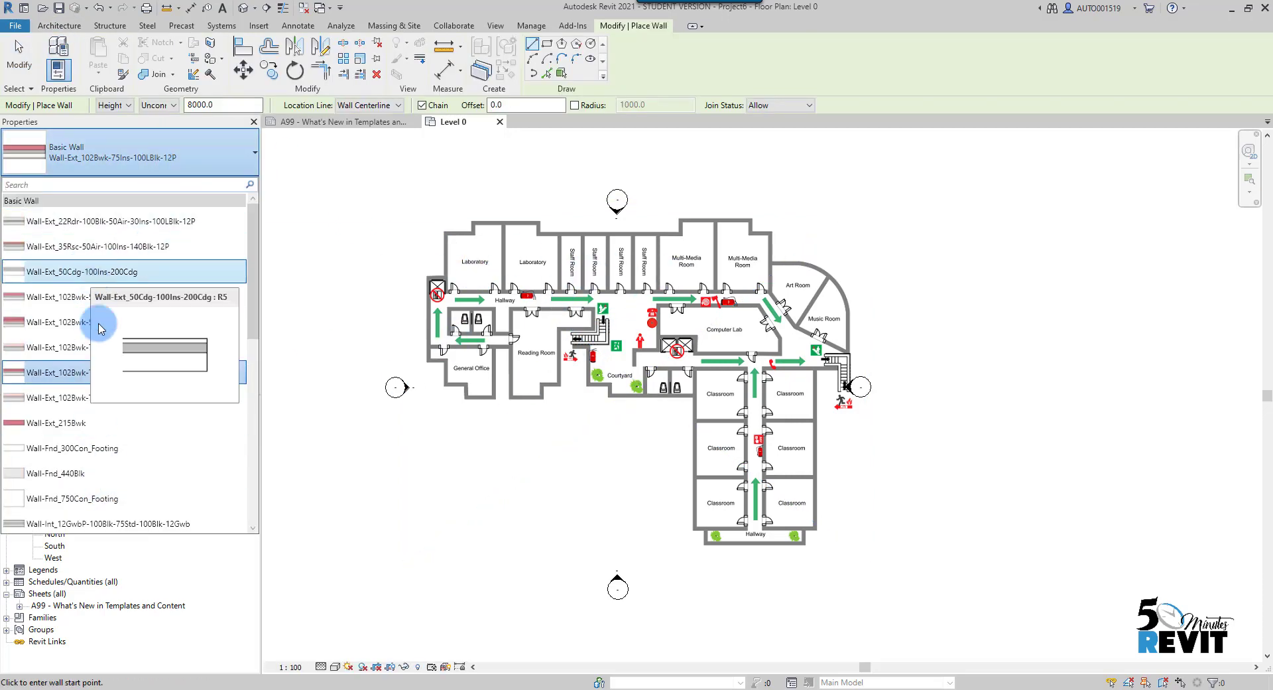
{"action": "left_click", "coordinate": [94, 422]}
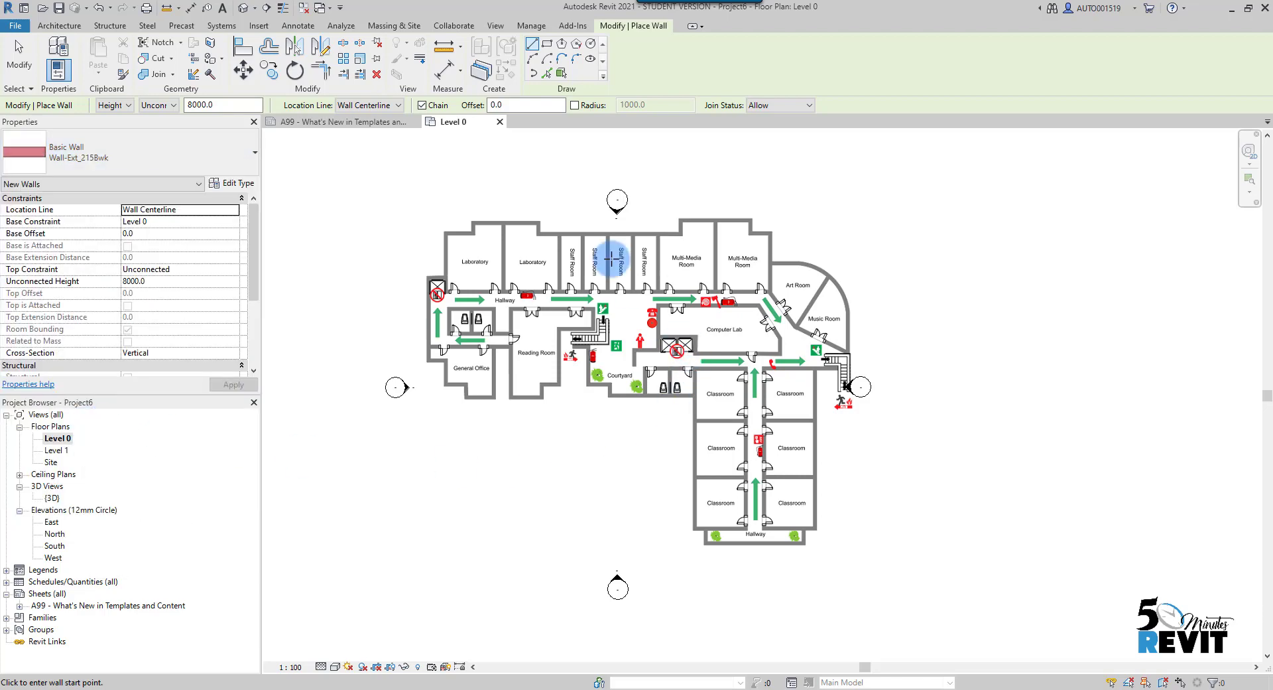
{"action": "scroll", "coordinate": [612, 259], "scroll_direction": "up", "scroll_amount": 2}
{"action": "scroll", "coordinate": [554, 193], "scroll_direction": "up", "scroll_amount": 2}
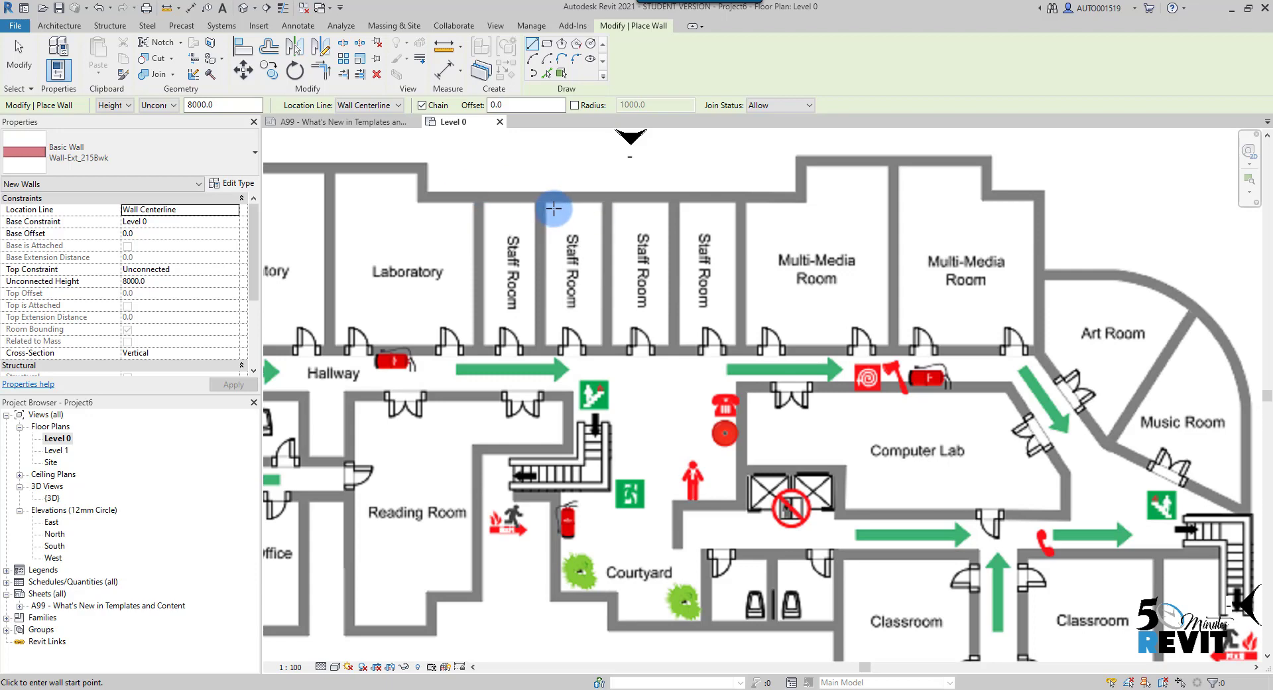
{"action": "key", "text": "Escape"}
{"action": "key", "text": "Escape"}
Enable snapping to the school-layout.pdf image's lines
{"action": "scroll", "coordinate": [600, 325], "scroll_direction": "down", "scroll_amount": 4}
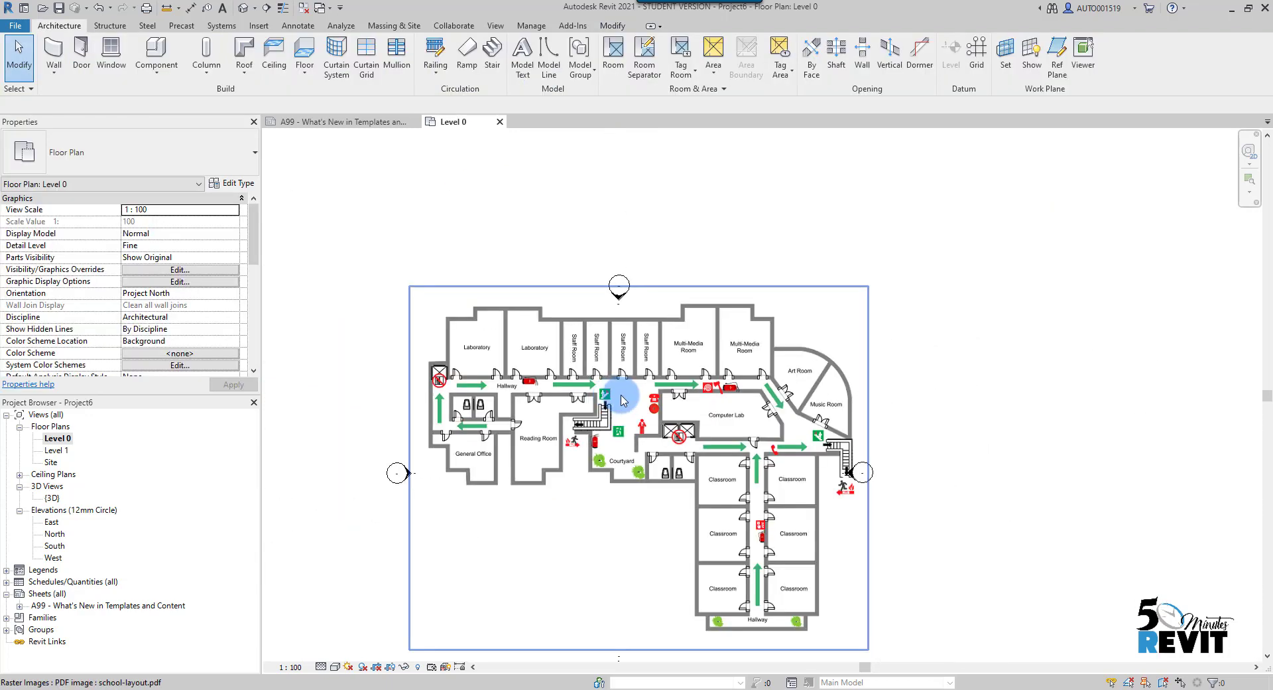
{"action": "left_click", "coordinate": [620, 395]}
{"action": "left_click", "coordinate": [567, 74]}
{"action": "left_click", "coordinate": [59, 25]}
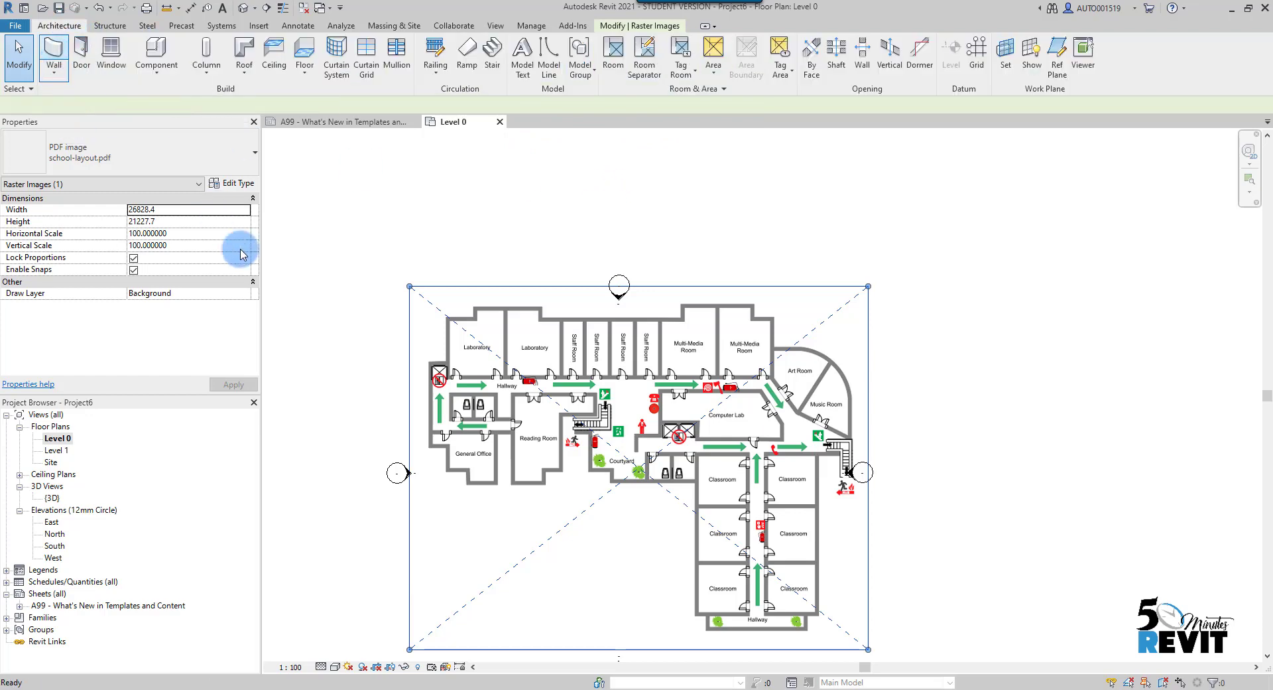
Draw a chain of walls snapping along the PDF's top edge, through the outline step, to the Multi-Media Room corner
{"action": "key", "text": "w"}
{"action": "key", "text": "a"}
{"action": "scroll", "coordinate": [557, 329], "scroll_direction": "up", "scroll_amount": 5}
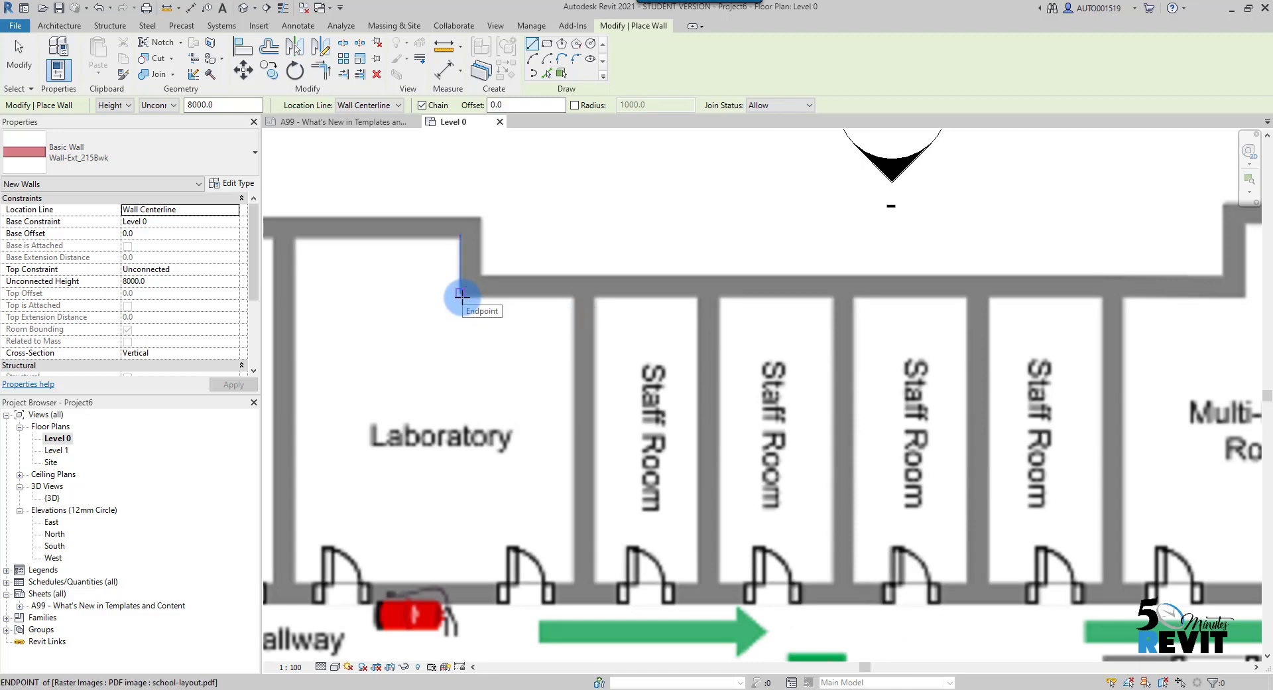
{"action": "left_click", "coordinate": [461, 292]}
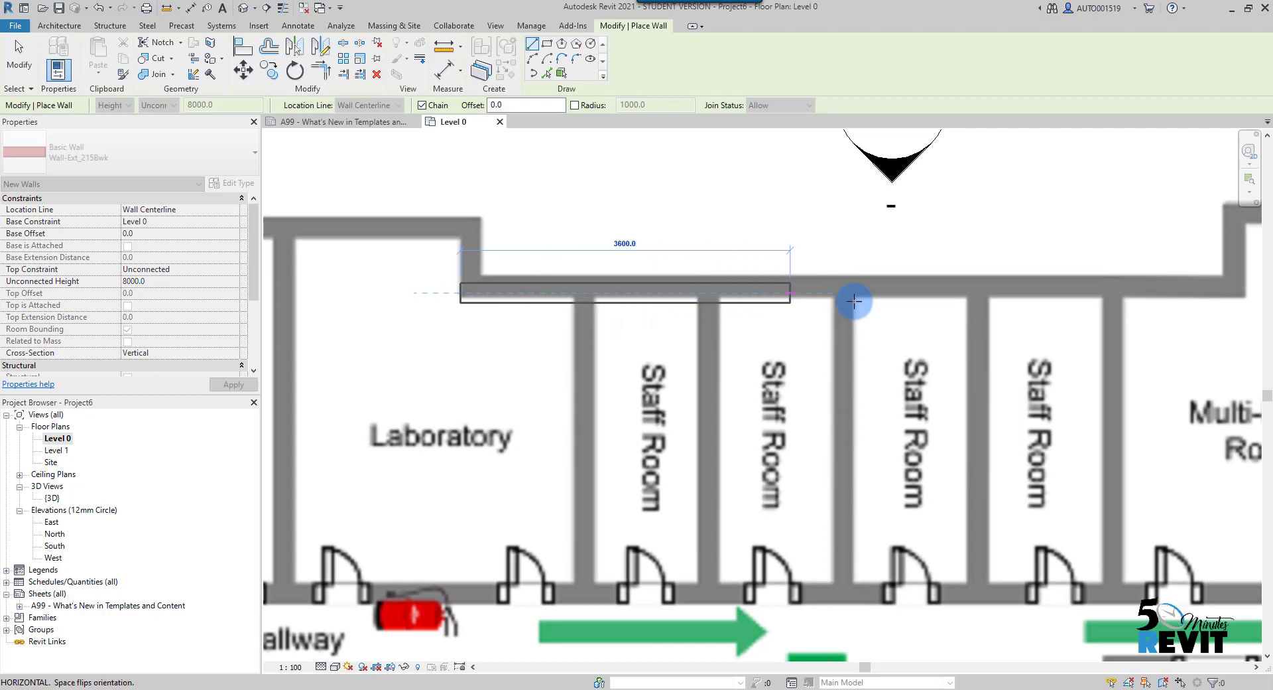
{"action": "scroll", "coordinate": [915, 295], "scroll_direction": "down", "scroll_amount": 2}
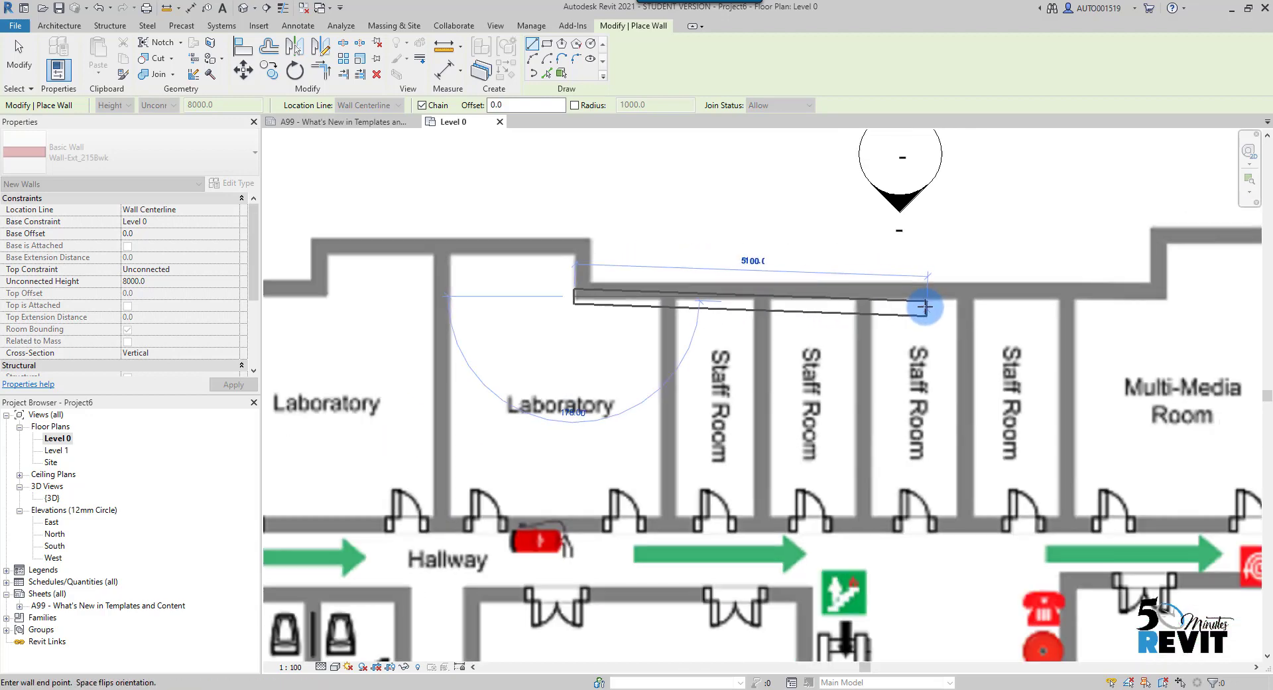
{"action": "left_click", "coordinate": [1169, 290]}
{"action": "left_click", "coordinate": [1164, 227]}
{"action": "middle_click_drag", "start_coordinate": [1187, 245], "coordinate": [790, 245]}
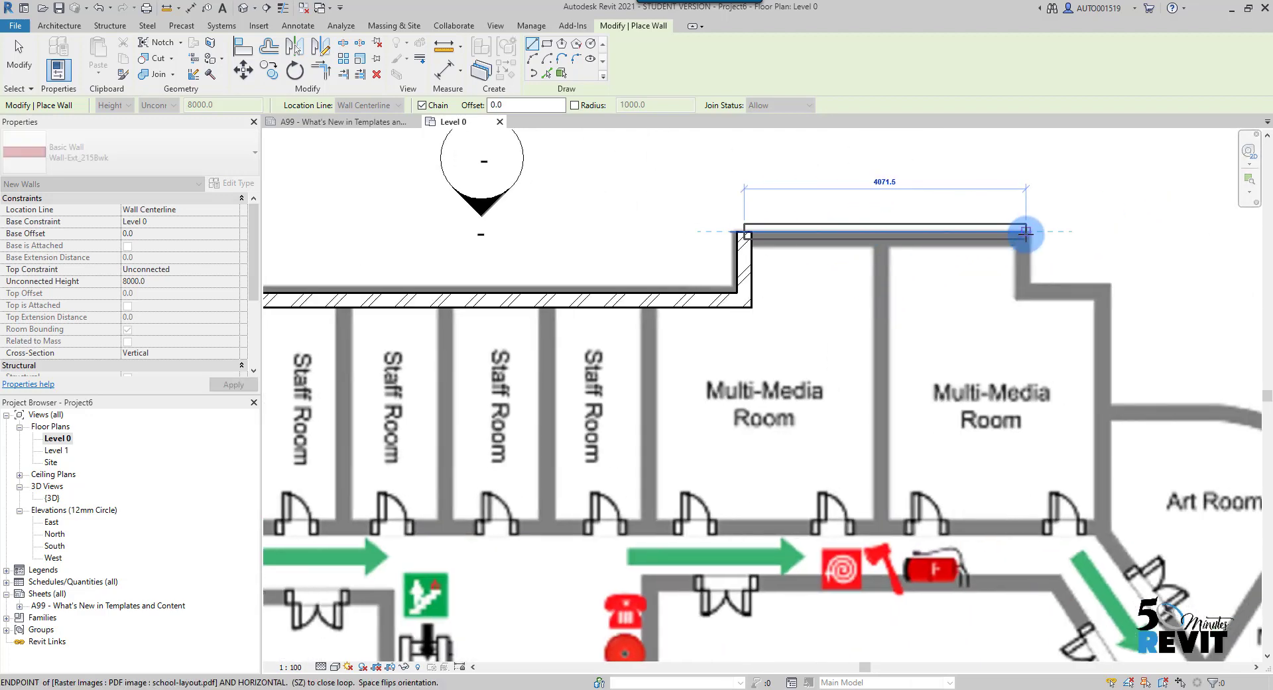
{"action": "left_click", "coordinate": [1025, 235]}
{"action": "key", "text": "Escape"}
{"action": "key", "text": "Escape"}
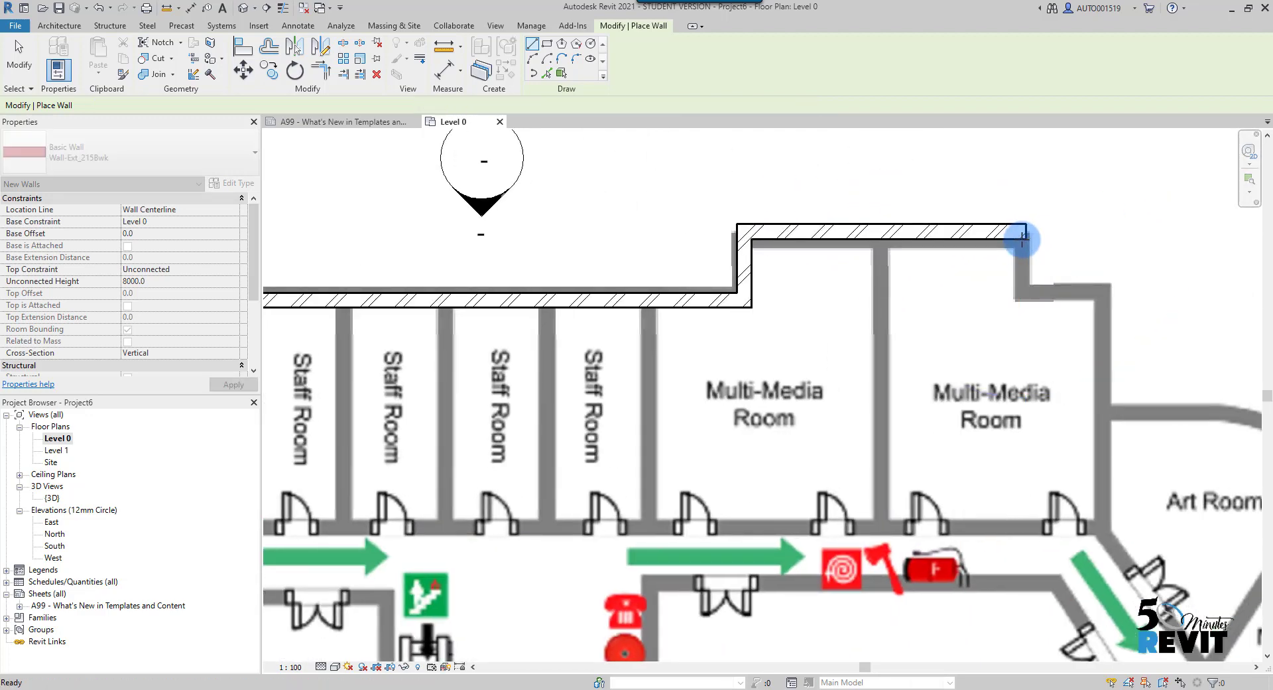
{"action": "scroll", "coordinate": [720, 345], "scroll_direction": "down", "scroll_amount": 4}
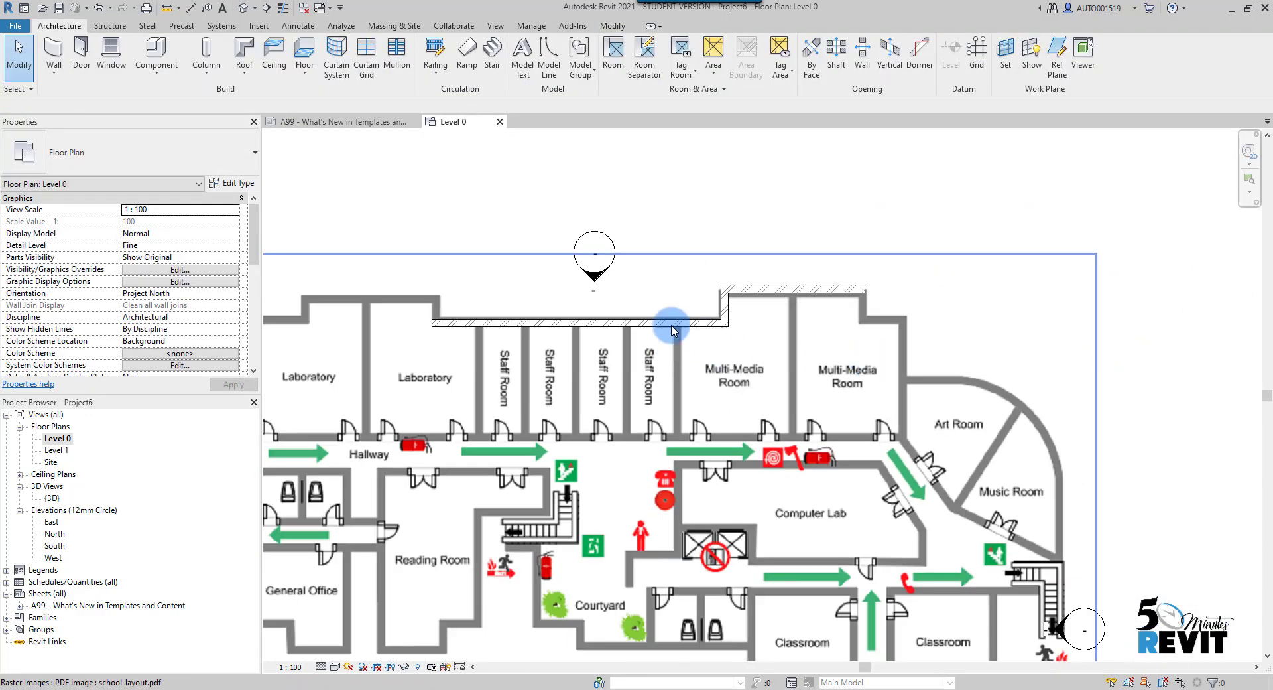
Open Manage Links on the PDF tab, showing school-layout.pdf as a loaded link
{"action": "left_click", "coordinate": [665, 260]}
{"action": "scroll", "coordinate": [723, 441], "scroll_direction": "down", "scroll_amount": 2}
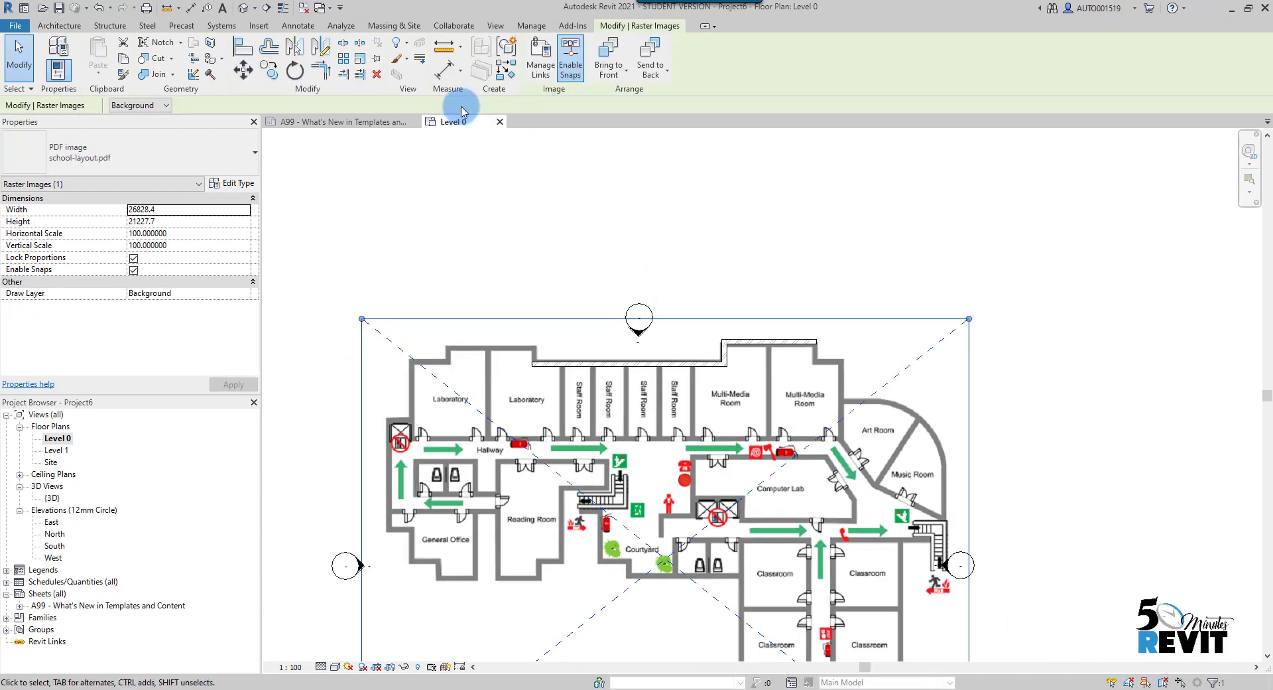
{"action": "scroll", "coordinate": [503, 292], "scroll_direction": "up", "scroll_amount": 2}
{"action": "scroll", "coordinate": [636, 406], "scroll_direction": "up", "scroll_amount": 2}
{"action": "middle_click_drag", "start_coordinate": [609, 378], "coordinate": [606, 347]}
{"action": "scroll", "coordinate": [523, 353], "scroll_direction": "down", "scroll_amount": 1}
{"action": "middle_click_drag", "start_coordinate": [523, 353], "coordinate": [622, 410]}
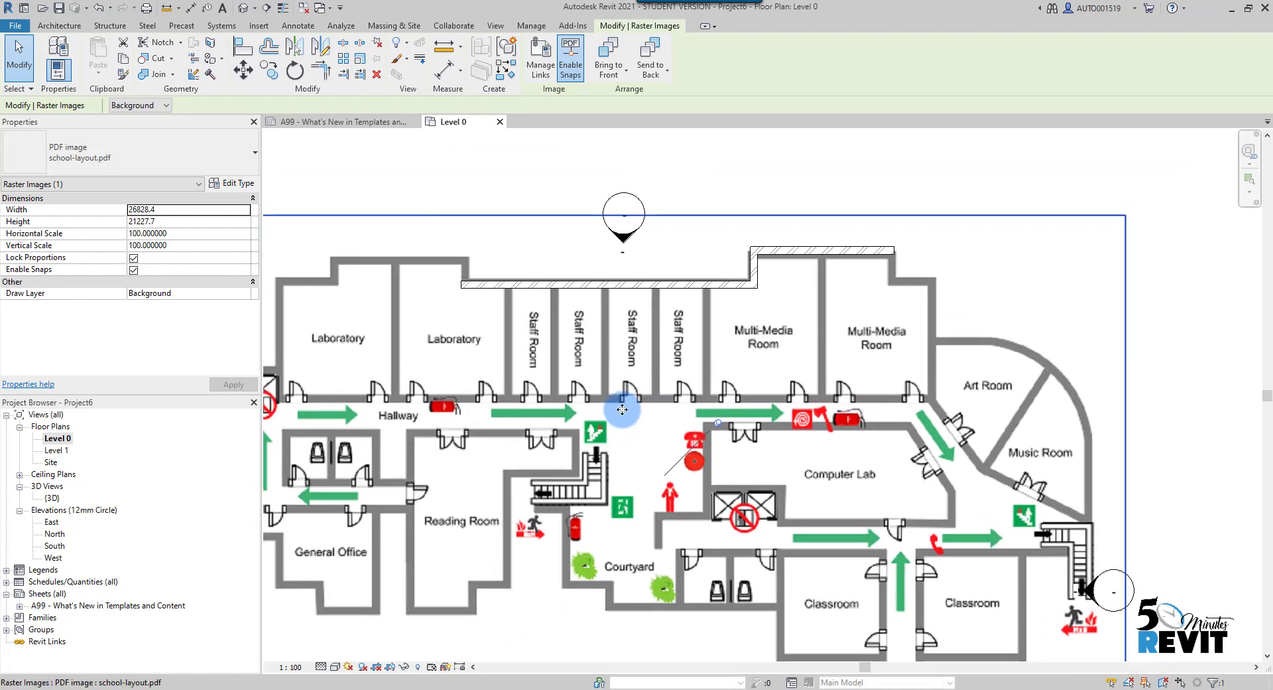
{"action": "left_click", "coordinate": [541, 58]}
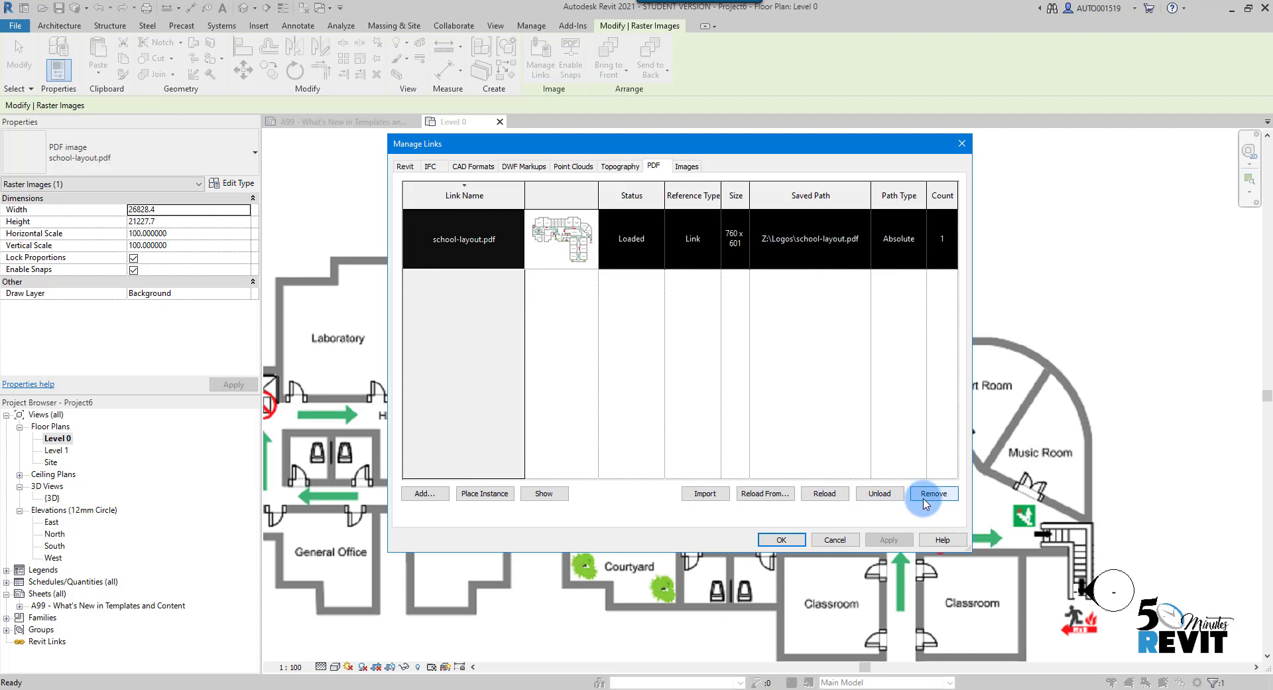
Unload the school-layout.pdf link and close Manage Links
{"action": "left_click", "coordinate": [874, 494]}
{"action": "left_click", "coordinate": [781, 539]}
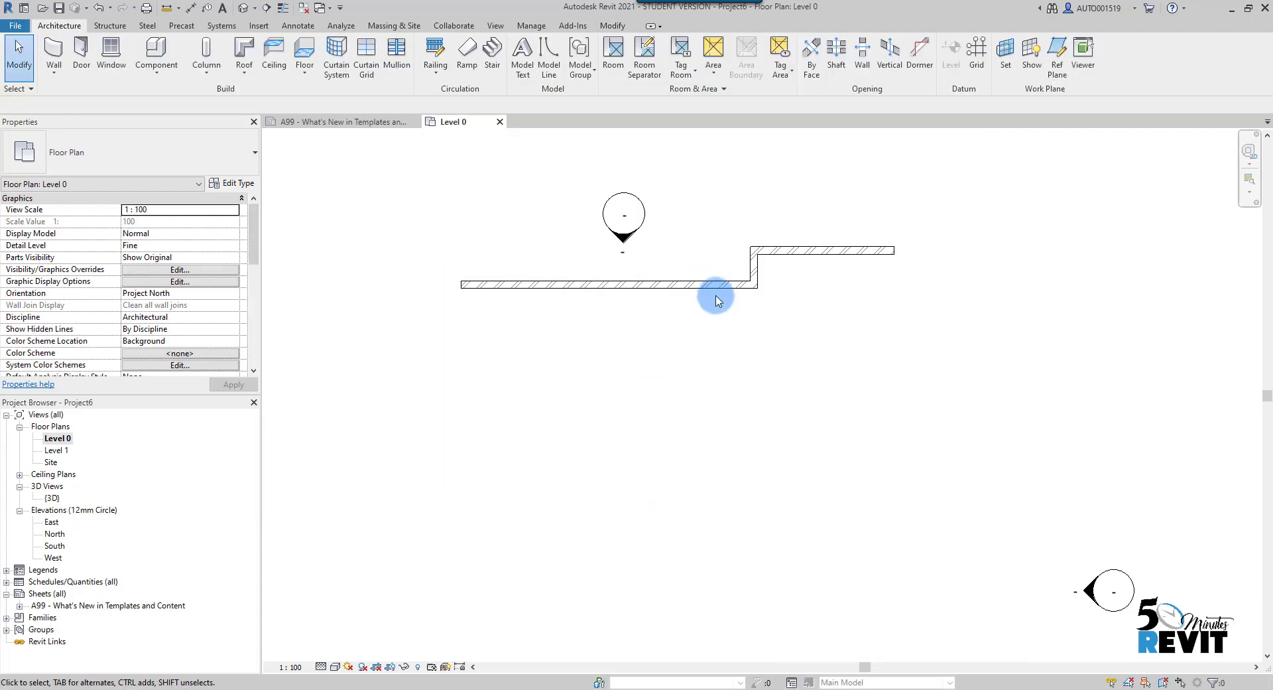
{"action": "scroll", "coordinate": [665, 378], "scroll_direction": "down", "scroll_amount": 2}
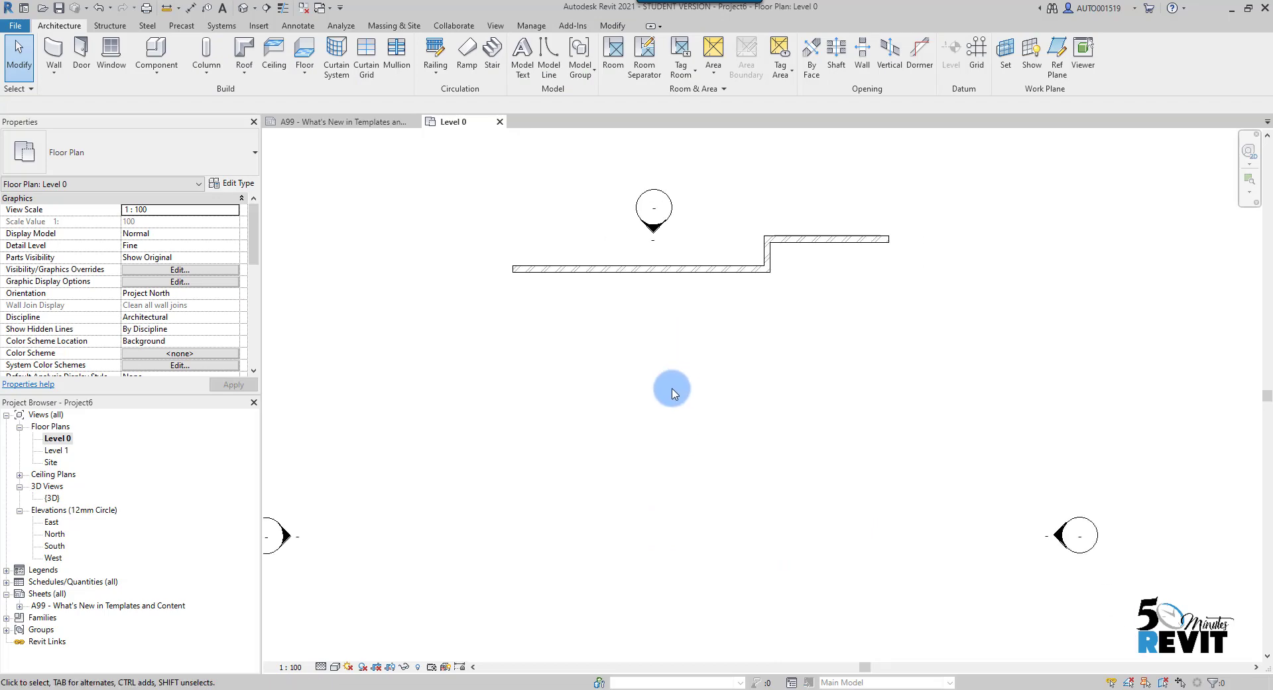
{"action": "scroll", "coordinate": [653, 398], "scroll_direction": "up", "scroll_amount": 2}
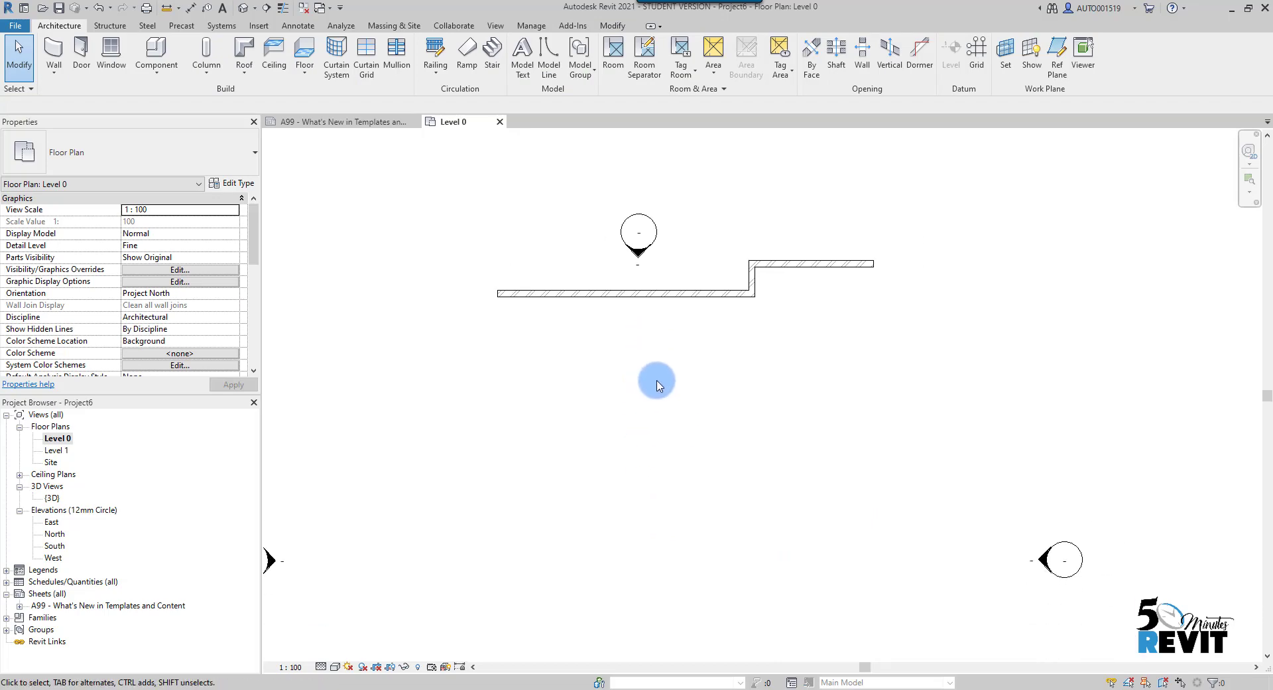
{"action": "middle_click_drag", "start_coordinate": [702, 472], "coordinate": [698, 485]}
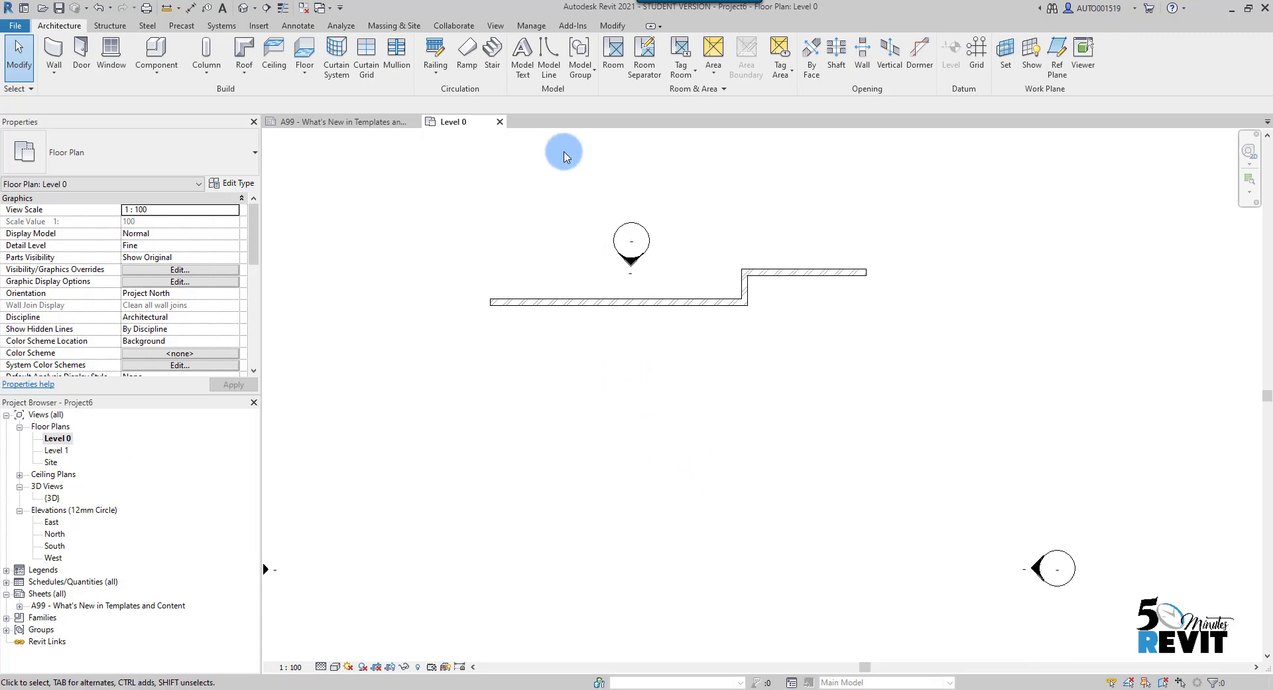
Reload school-layout.pdf from the Manage Links PDF tab so the underlay reappears
{"action": "left_click", "coordinate": [532, 26]}
{"action": "left_click", "coordinate": [840, 57]}
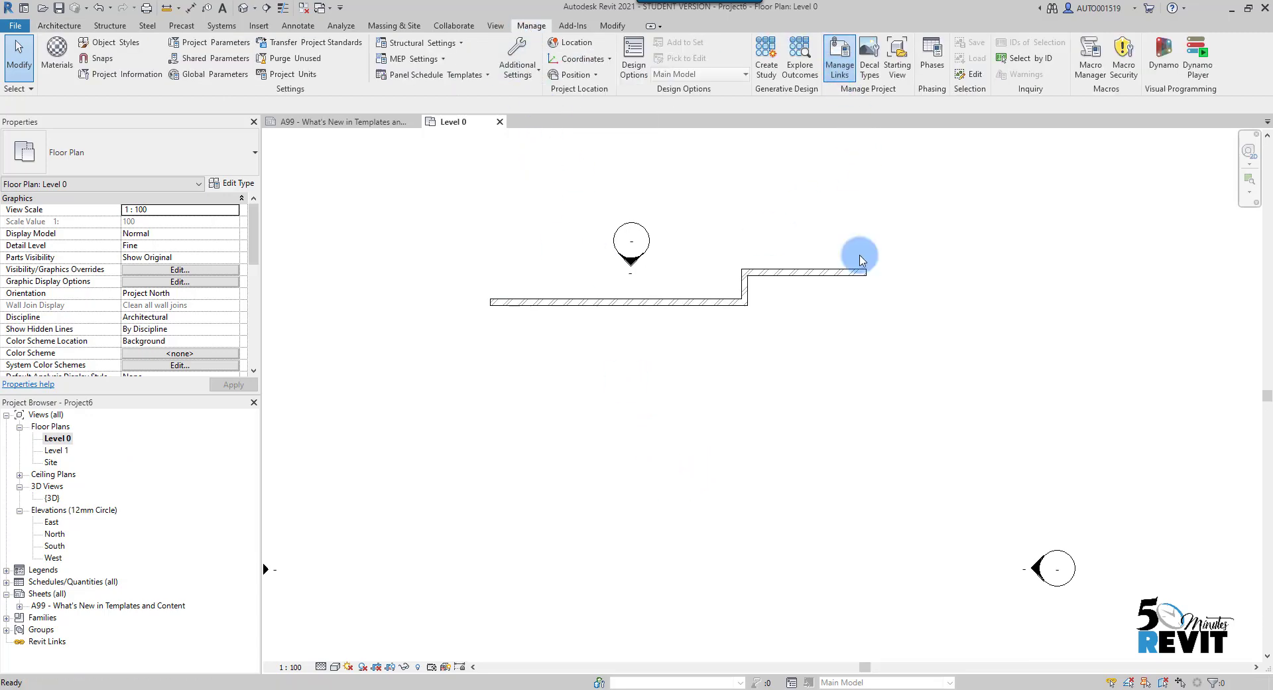
{"action": "left_click", "coordinate": [653, 166]}
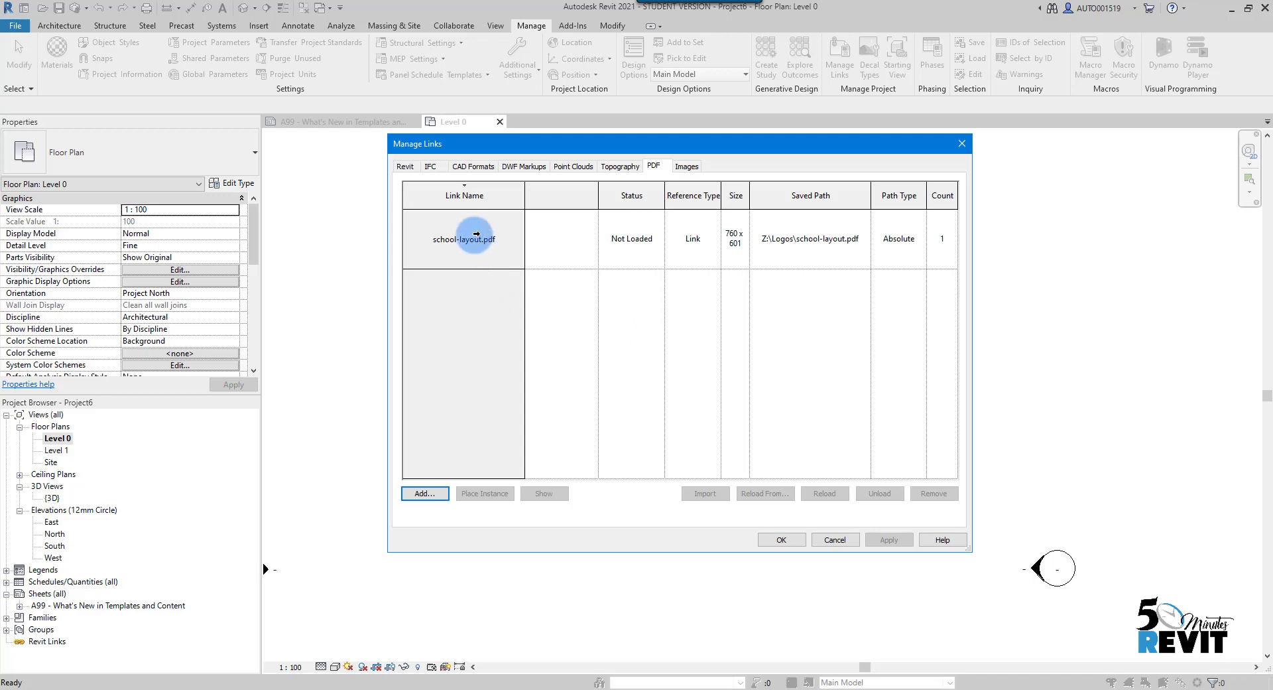
{"action": "left_click", "coordinate": [475, 233]}
{"action": "left_click", "coordinate": [825, 493]}
{"action": "left_click", "coordinate": [781, 540]}
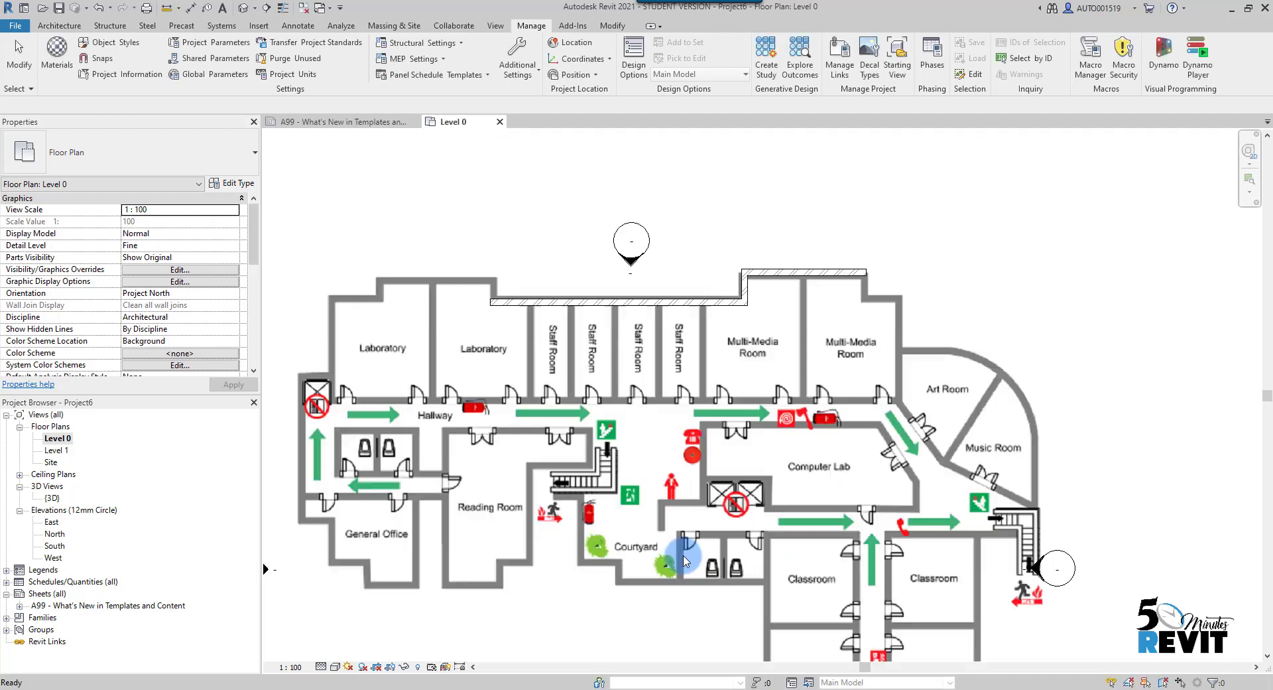
Draw a wall from the door-jamb corner to the corridor's right end, then shift it onto the corridor line
{"action": "scroll", "coordinate": [673, 491], "scroll_direction": "up", "scroll_amount": 3}
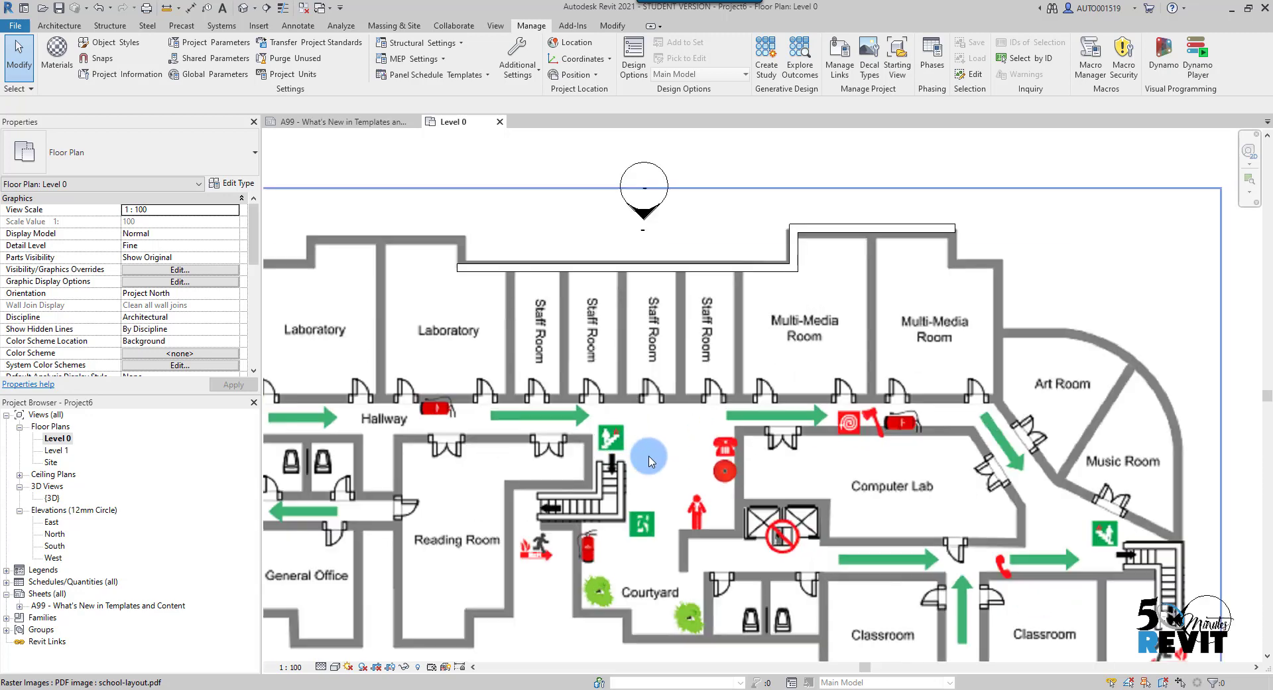
{"action": "left_click", "coordinate": [59, 25]}
{"action": "left_click", "coordinate": [48, 49]}
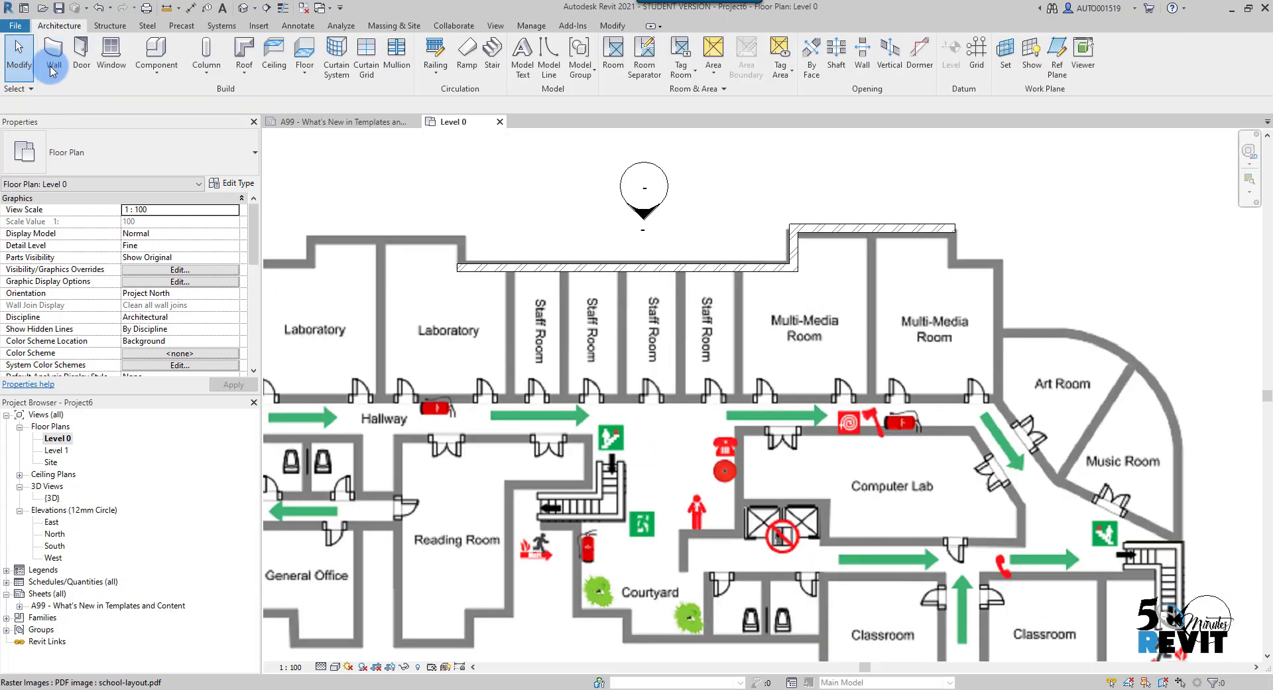
{"action": "scroll", "coordinate": [426, 398], "scroll_direction": "up", "scroll_amount": 4}
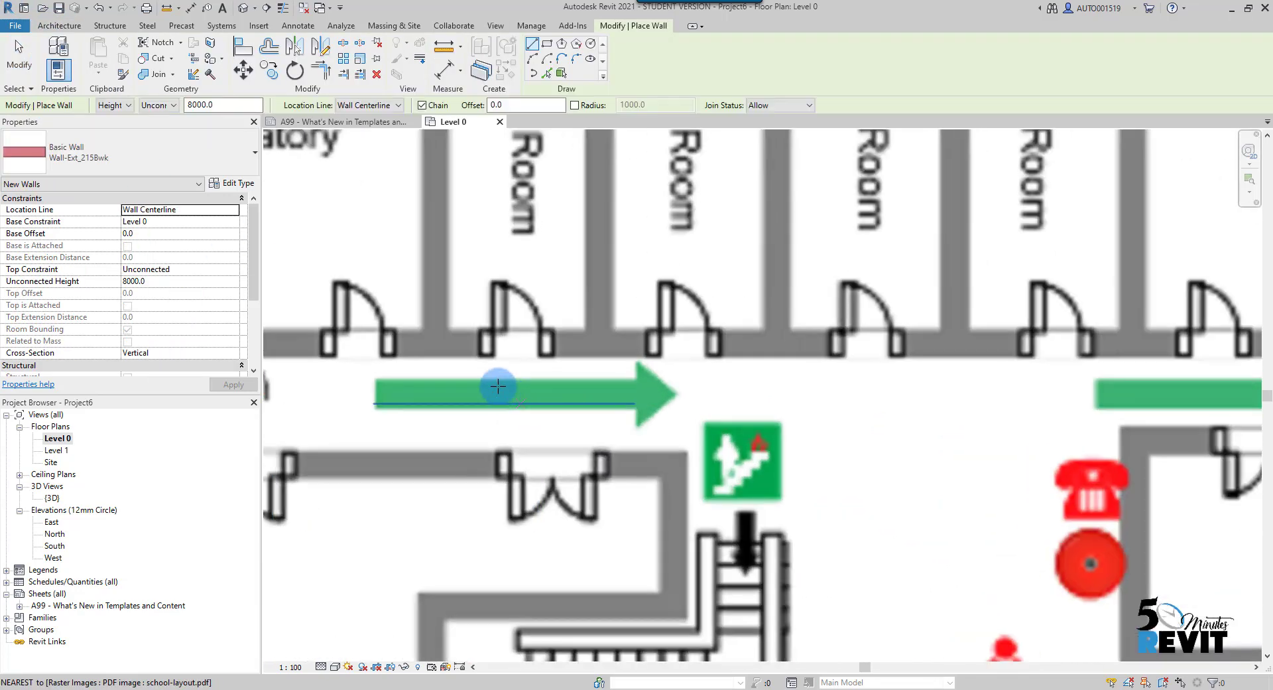
{"action": "scroll", "coordinate": [404, 349], "scroll_direction": "up", "scroll_amount": 2}
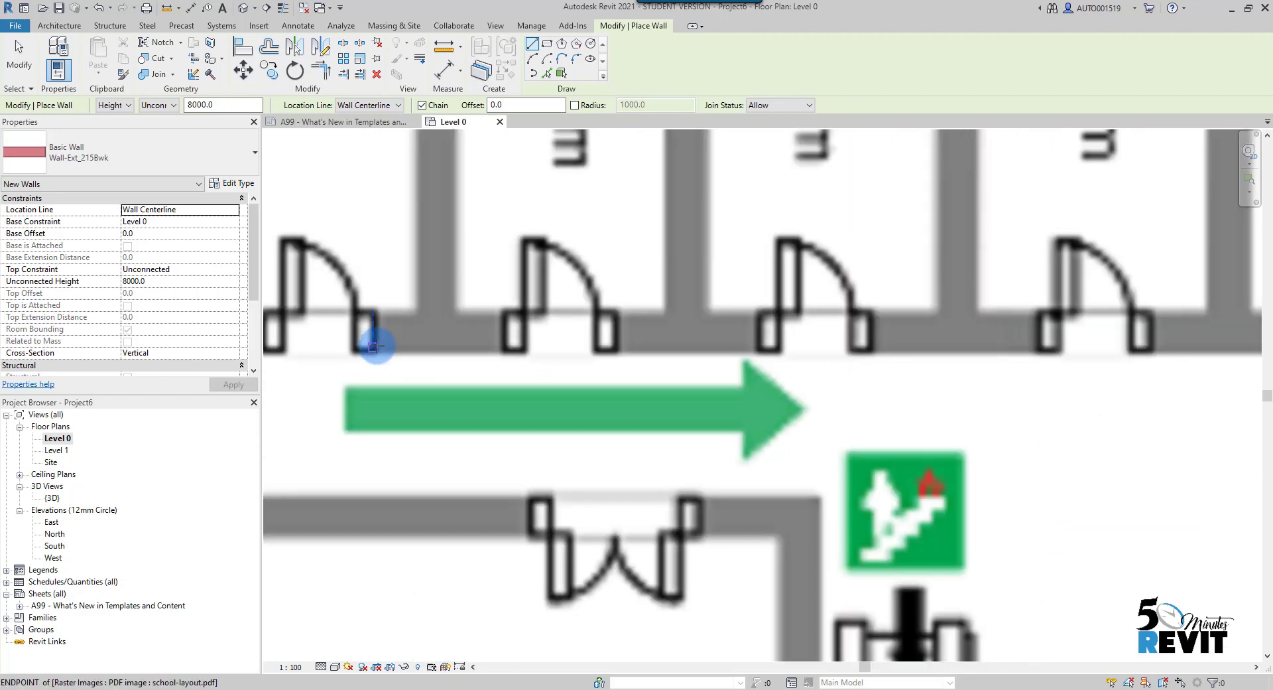
{"action": "left_click", "coordinate": [375, 346]}
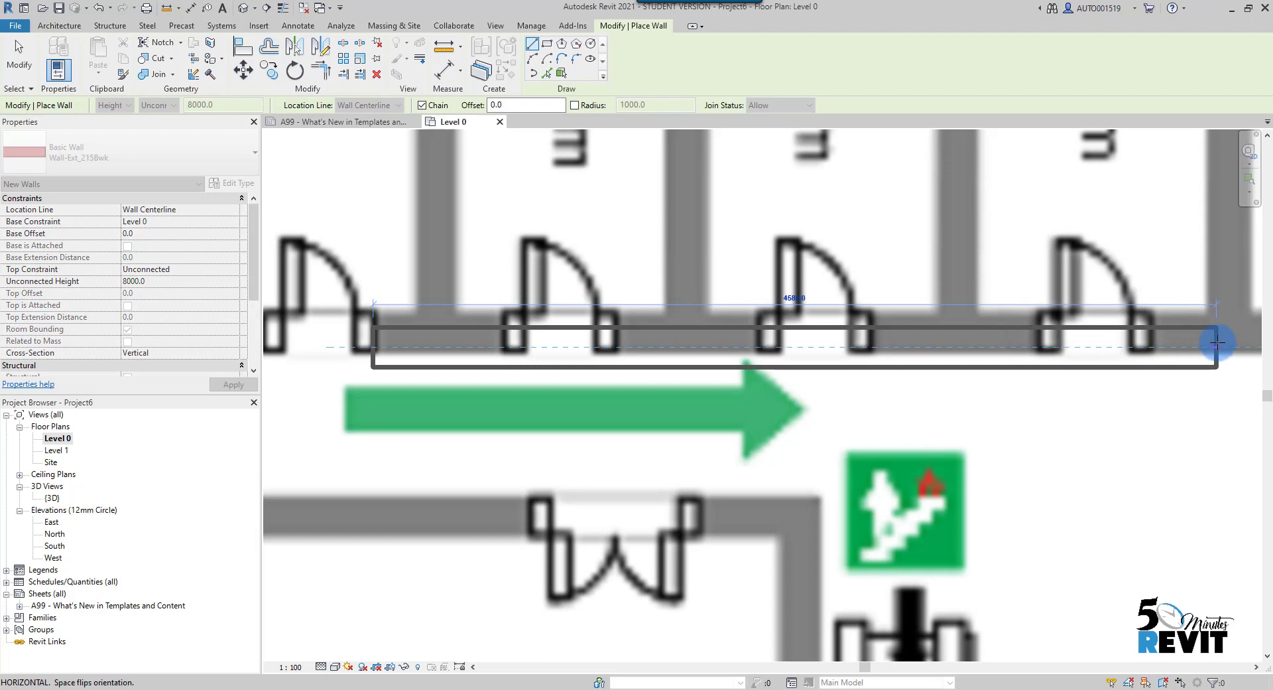
{"action": "left_click", "coordinate": [1218, 343]}
{"action": "key", "text": "Escape"}
{"action": "key", "text": "Escape"}
{"action": "left_click", "coordinate": [885, 370]}
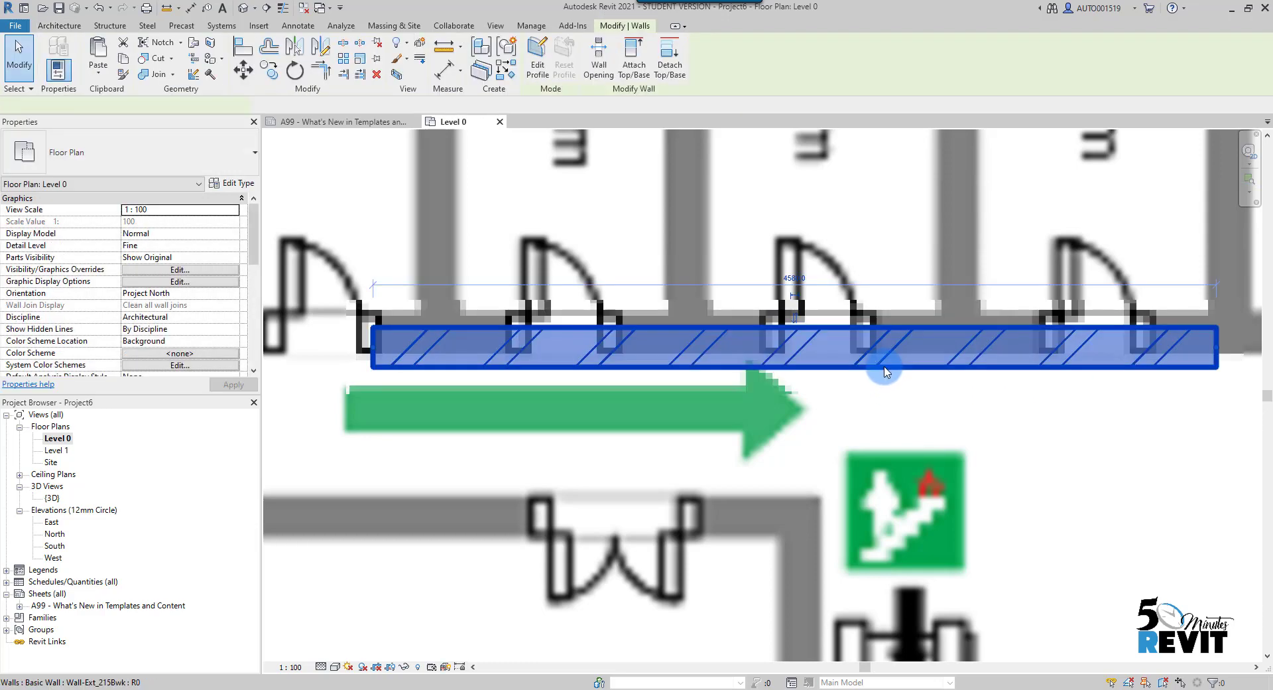
{"action": "left_click_drag", "start_coordinate": [884, 370], "coordinate": [885, 356]}
{"action": "left_click", "coordinate": [59, 25]}
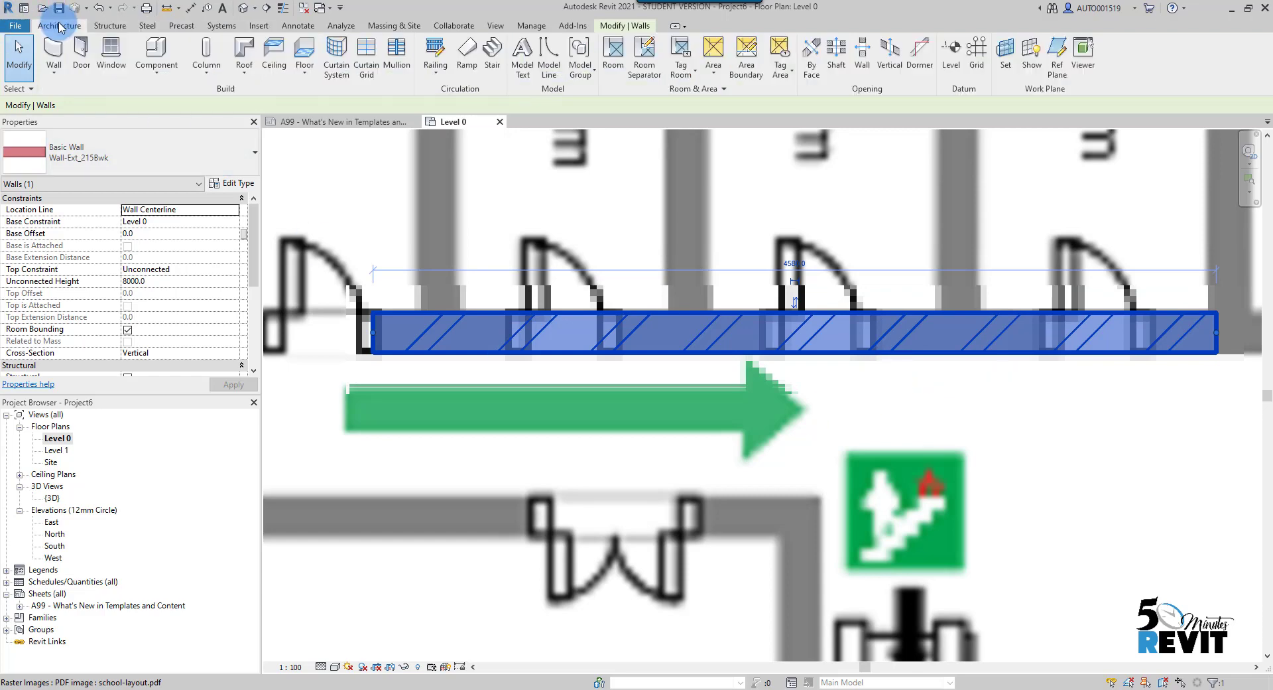
Place a Doors_IntSgl 810x2110mm door in the corridor wall at the first Staff Room doorway
{"action": "left_click", "coordinate": [76, 50]}
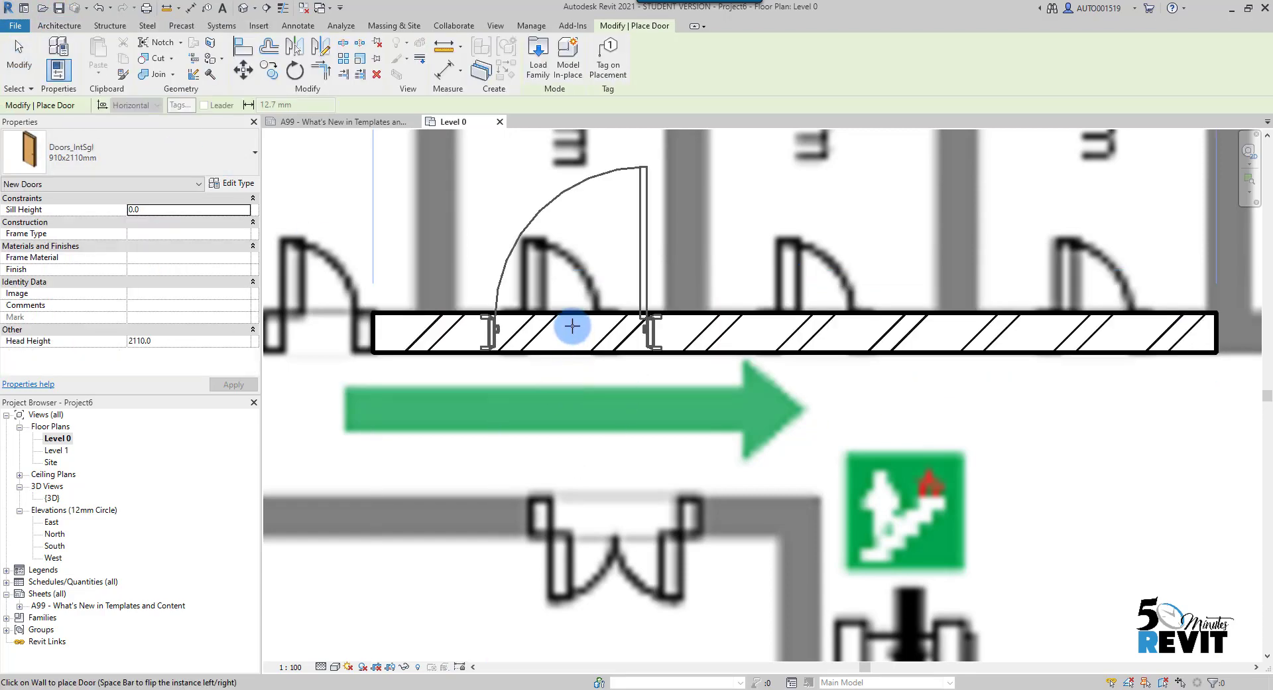
{"action": "left_click", "coordinate": [140, 158]}
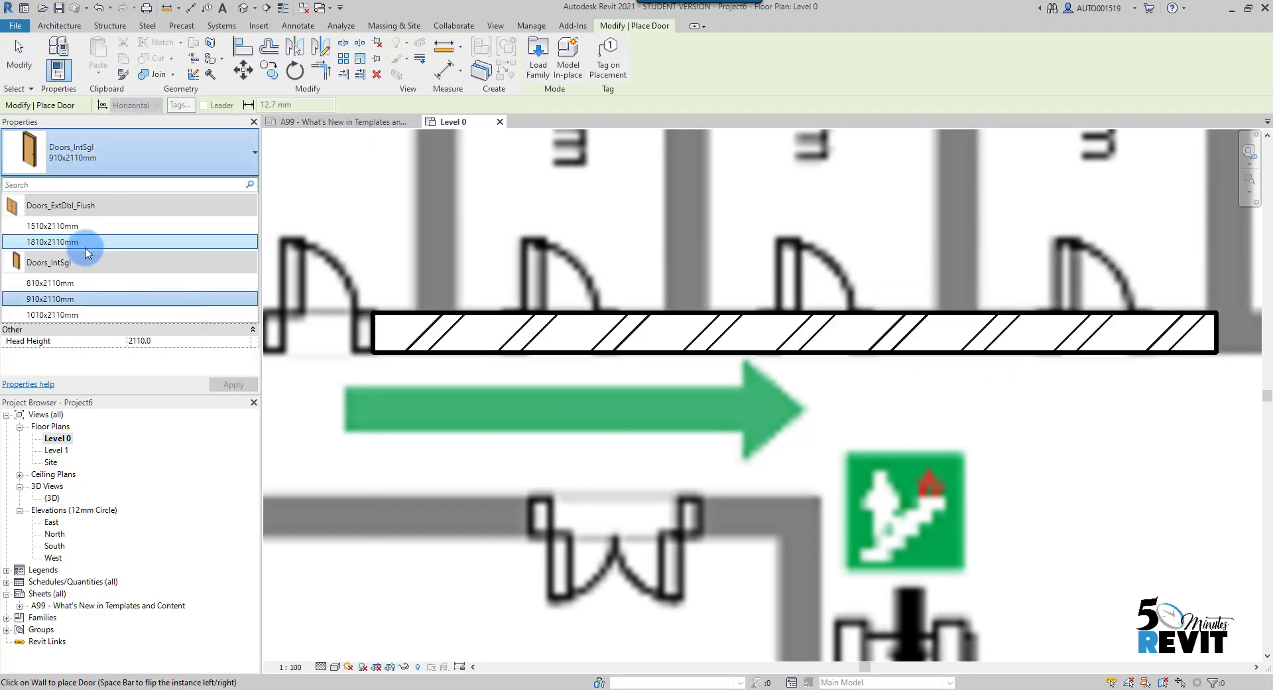
{"action": "left_click", "coordinate": [79, 282]}
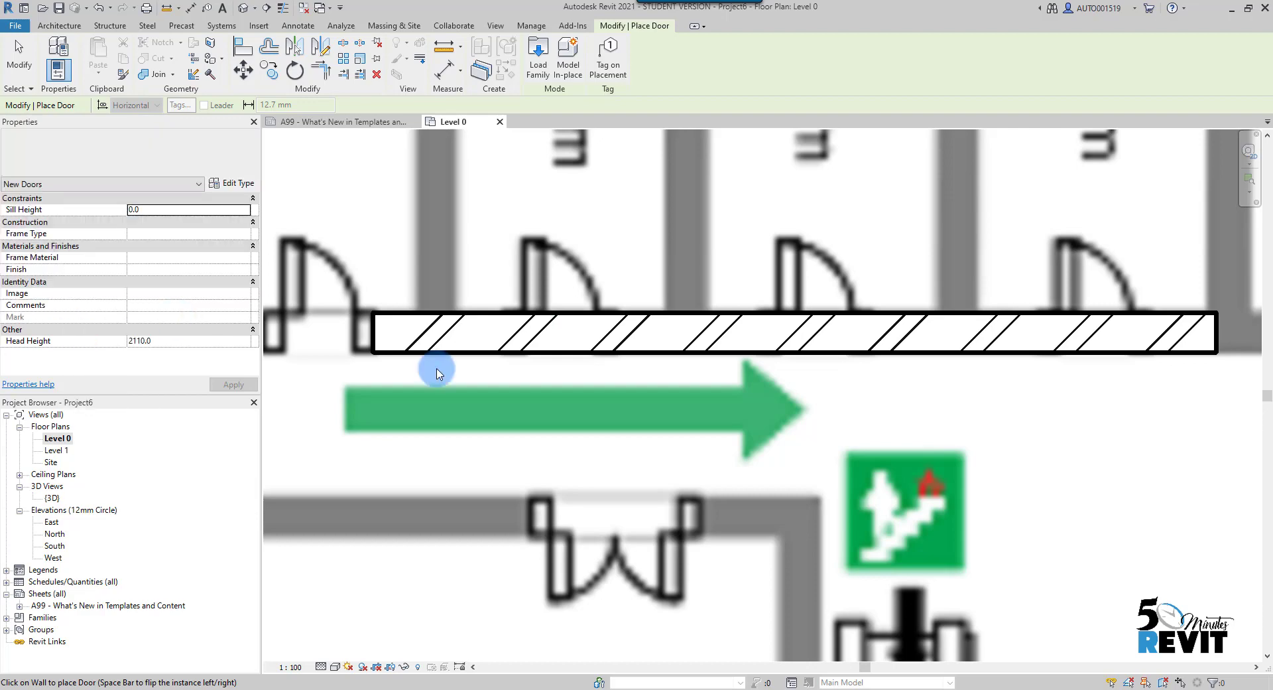
{"action": "left_click", "coordinate": [557, 328]}
{"action": "left_click", "coordinate": [590, 382]}
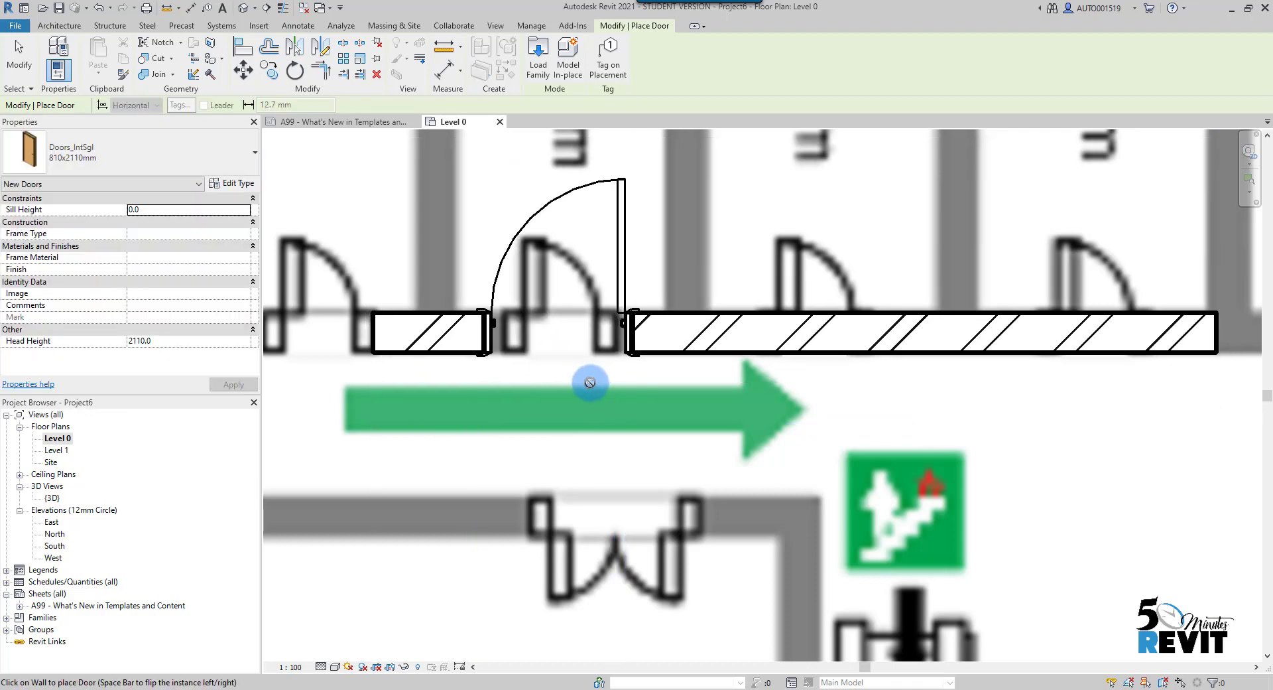
{"action": "key", "text": "Escape"}
Zoom out and switch to the Level 1 floor plan from the Project Browser
{"action": "scroll", "coordinate": [601, 380], "scroll_direction": "down", "scroll_amount": 5}
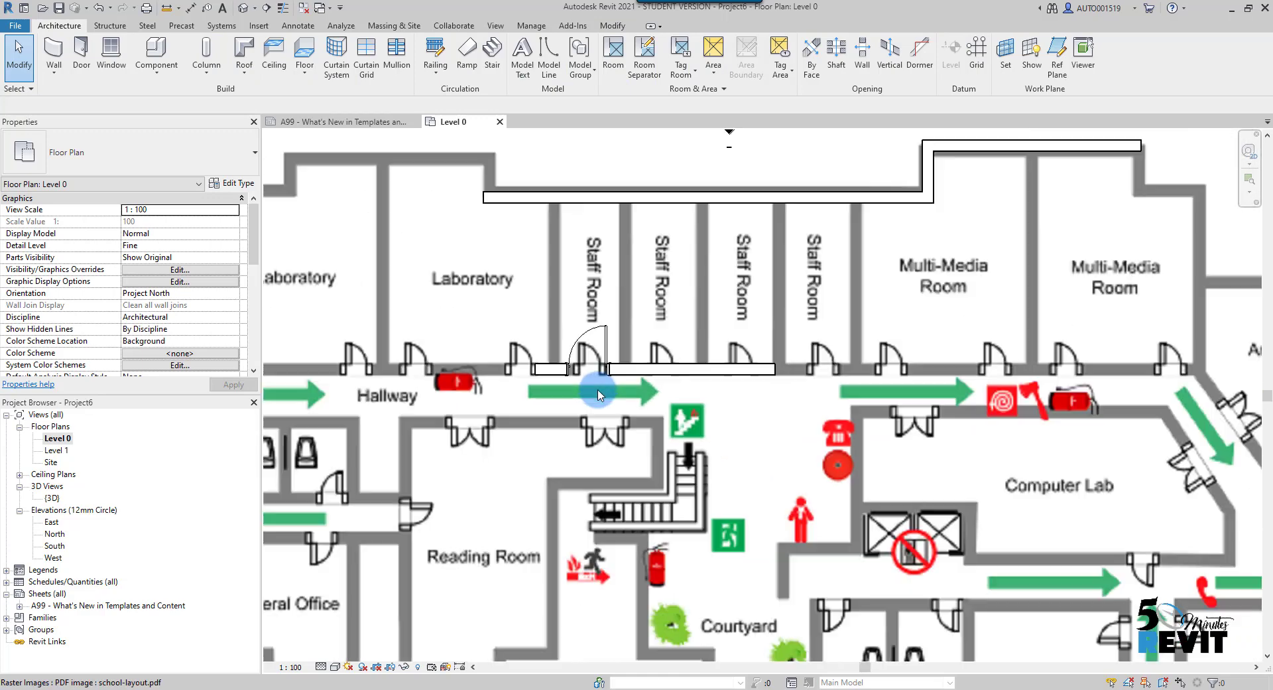
{"action": "scroll", "coordinate": [597, 372], "scroll_direction": "up", "scroll_amount": 1}
{"action": "scroll", "coordinate": [690, 425], "scroll_direction": "down", "scroll_amount": 1}
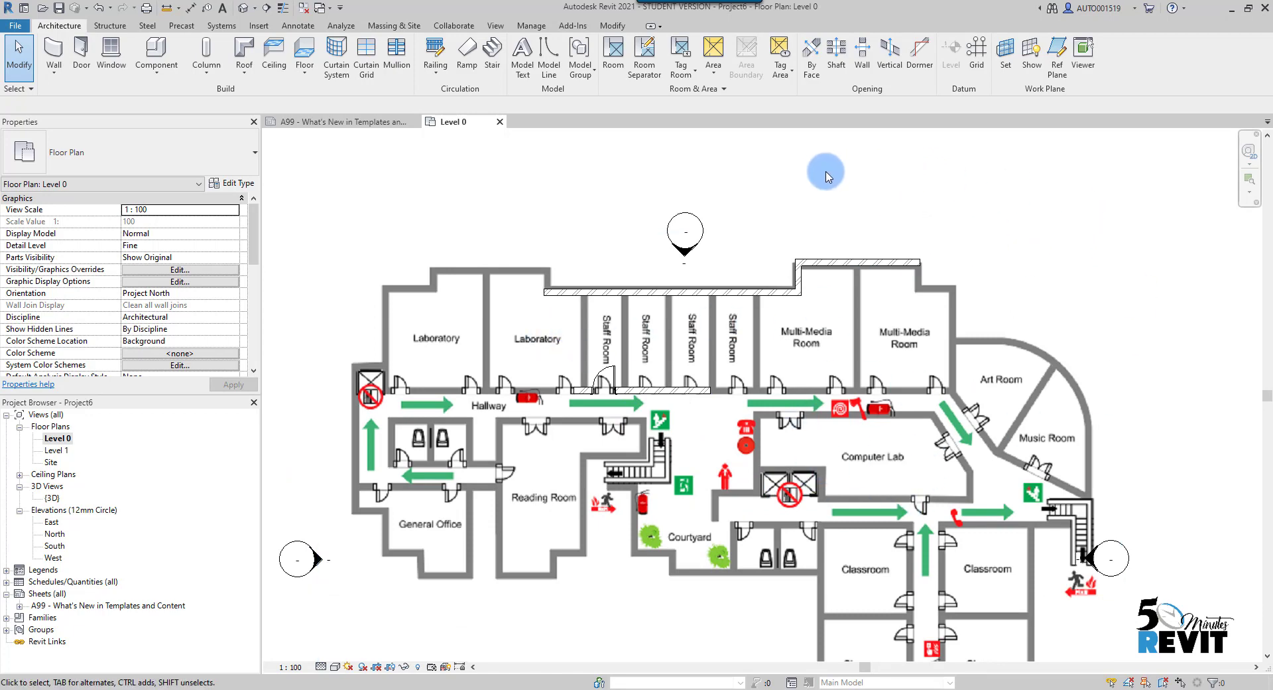
{"action": "scroll", "coordinate": [826, 174], "scroll_direction": "down", "scroll_amount": 2}
{"action": "double_click", "coordinate": [55, 451]}
{"action": "mouse_move", "coordinate": [738, 423]}
{"action": "middle_mouse_down"}
{"action": "mouse_move", "coordinate": [747, 433]}
{"action": "mouse_move", "coordinate": [714, 436]}
{"action": "middle_mouse_up"}
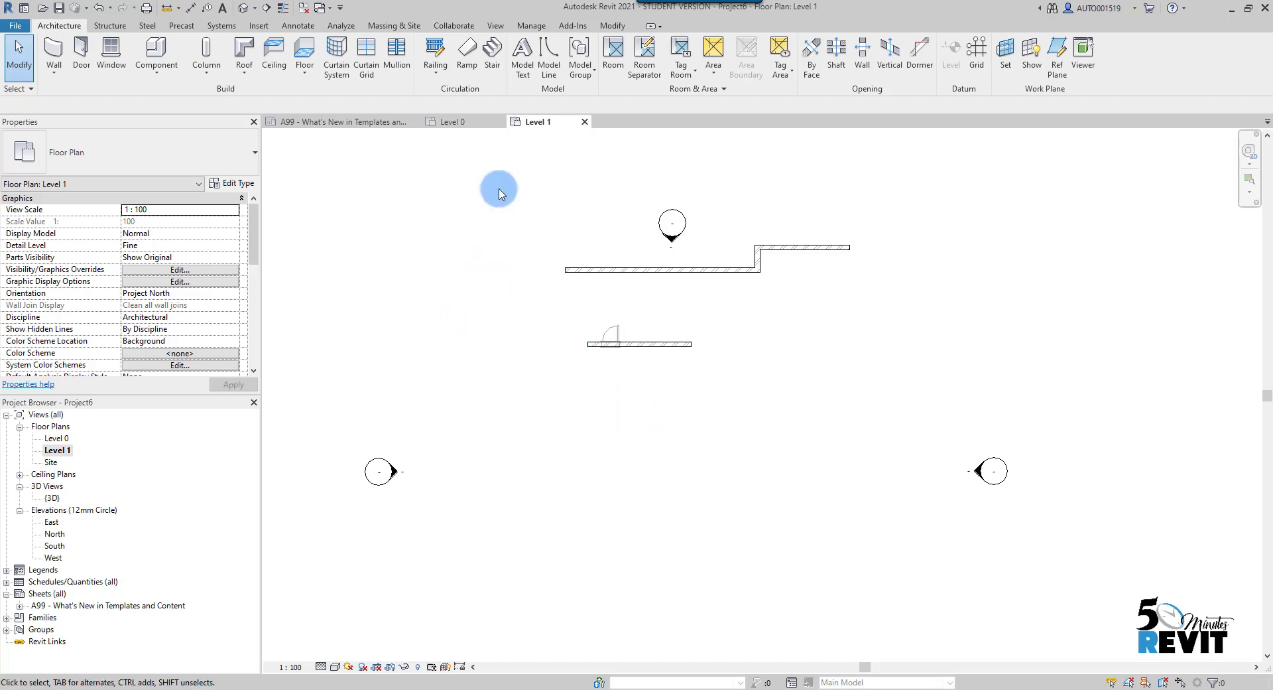
Place a second instance of school-layout.pdf into Level 1 using Manage Links' Place Instance
{"action": "left_click", "coordinate": [532, 27]}
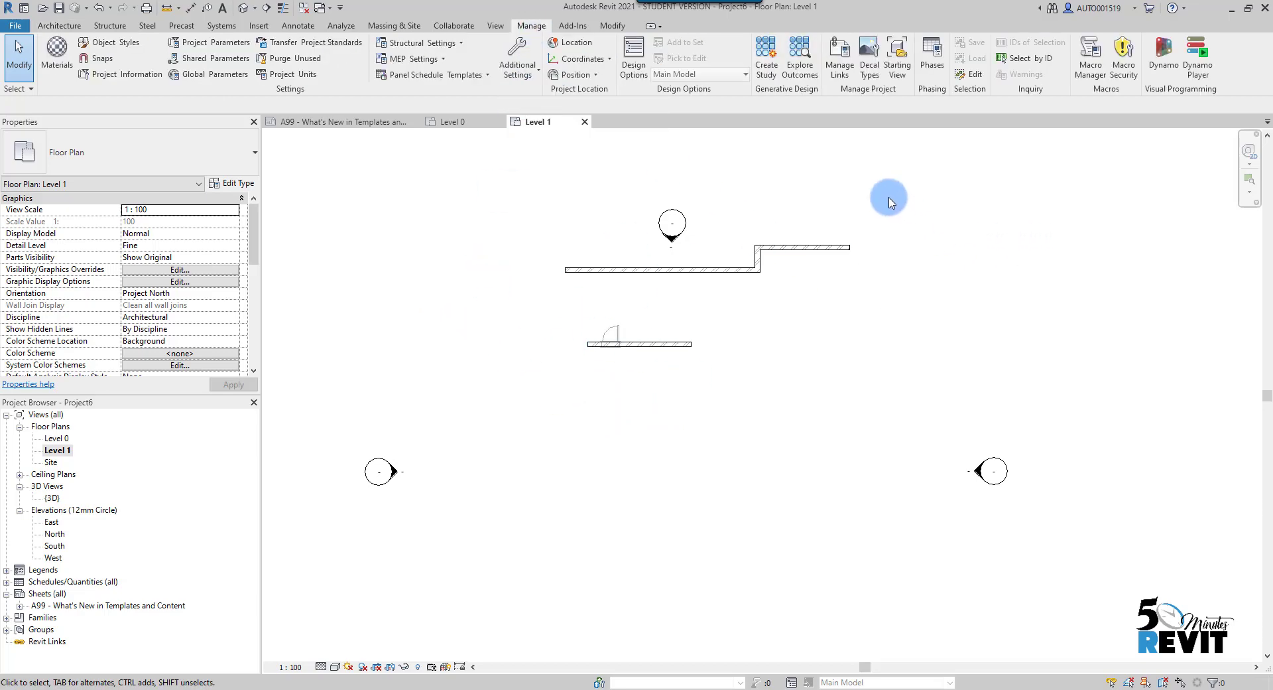
{"action": "left_click", "coordinate": [840, 57]}
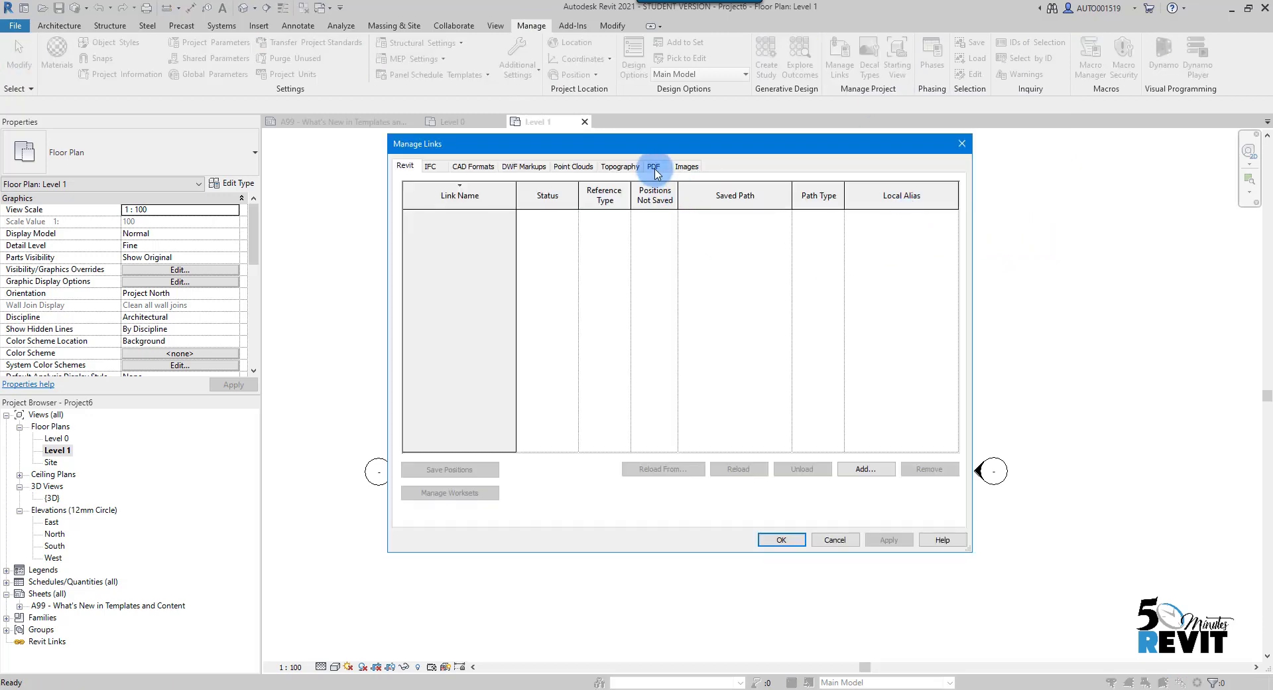
{"action": "left_click", "coordinate": [655, 169]}
{"action": "left_click", "coordinate": [477, 231]}
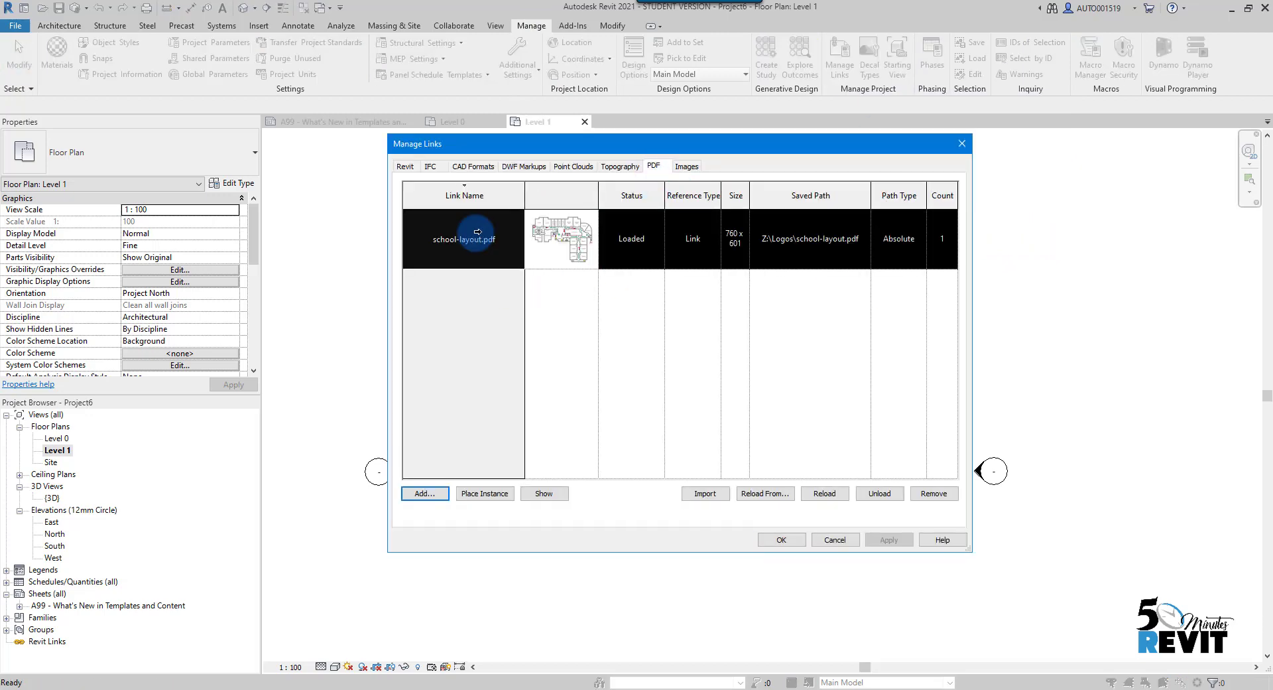
{"action": "left_click", "coordinate": [484, 494]}
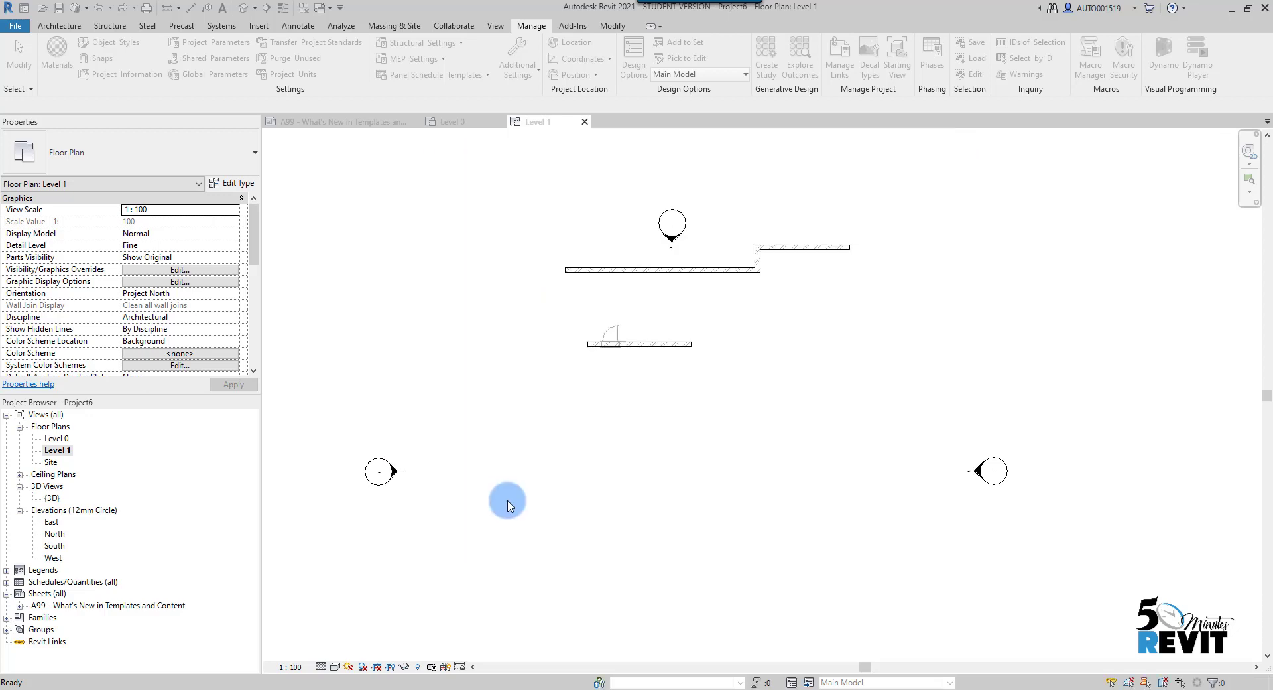
{"action": "scroll", "coordinate": [663, 512], "scroll_direction": "down", "scroll_amount": 2}
{"action": "left_click", "coordinate": [660, 487]}
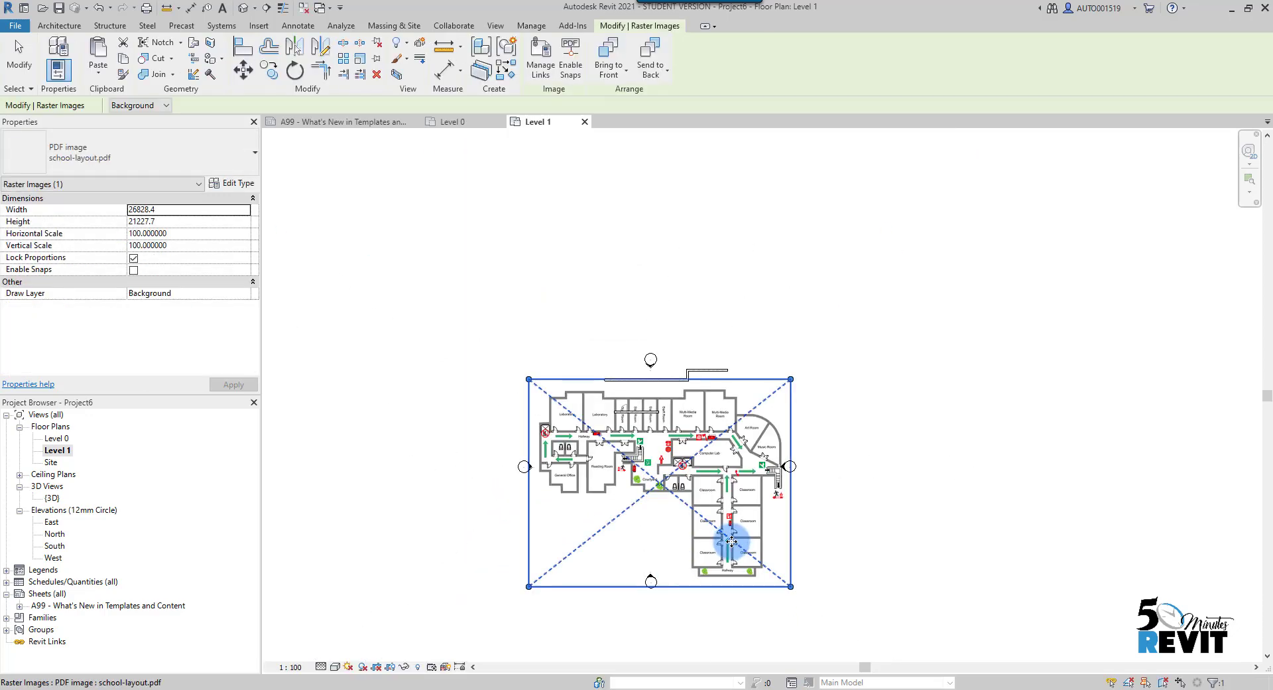
{"action": "key", "text": "Escape"}
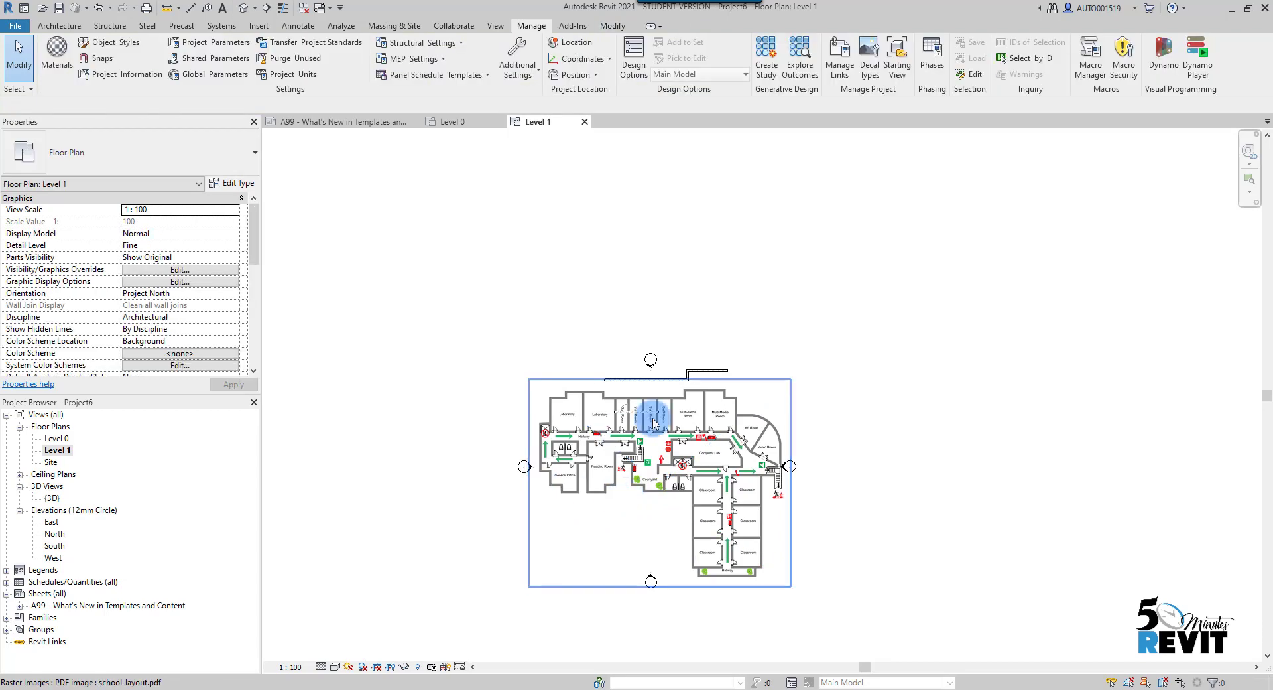
Add house-plan.pdf as a second PDF link in Manage Links, importing its page
{"action": "left_click", "coordinate": [840, 56]}
{"action": "left_click", "coordinate": [654, 167]}
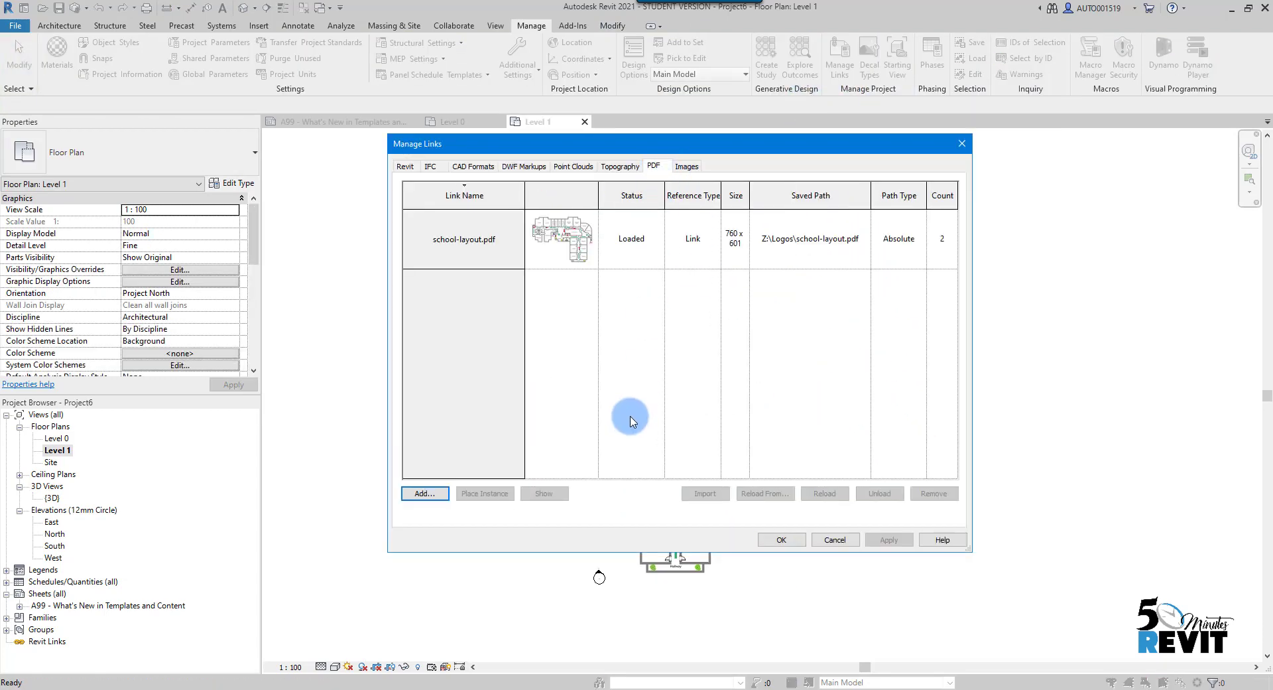
{"action": "left_click", "coordinate": [434, 497]}
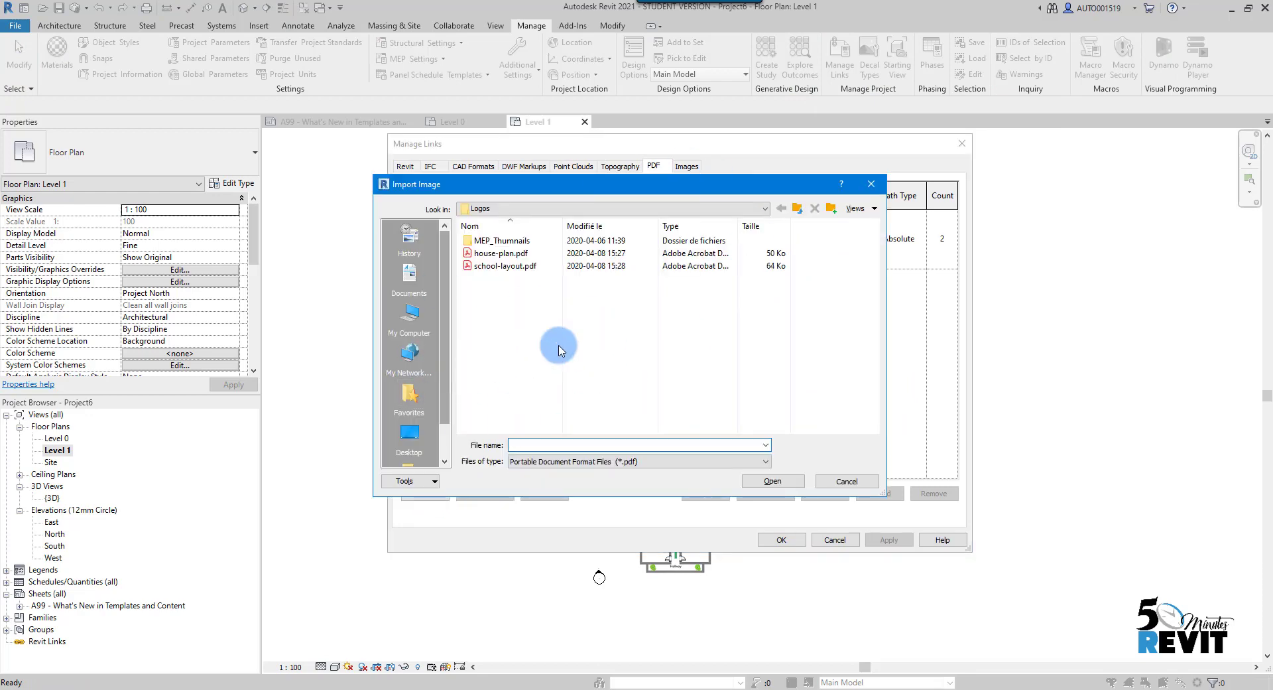
{"action": "left_click", "coordinate": [524, 253]}
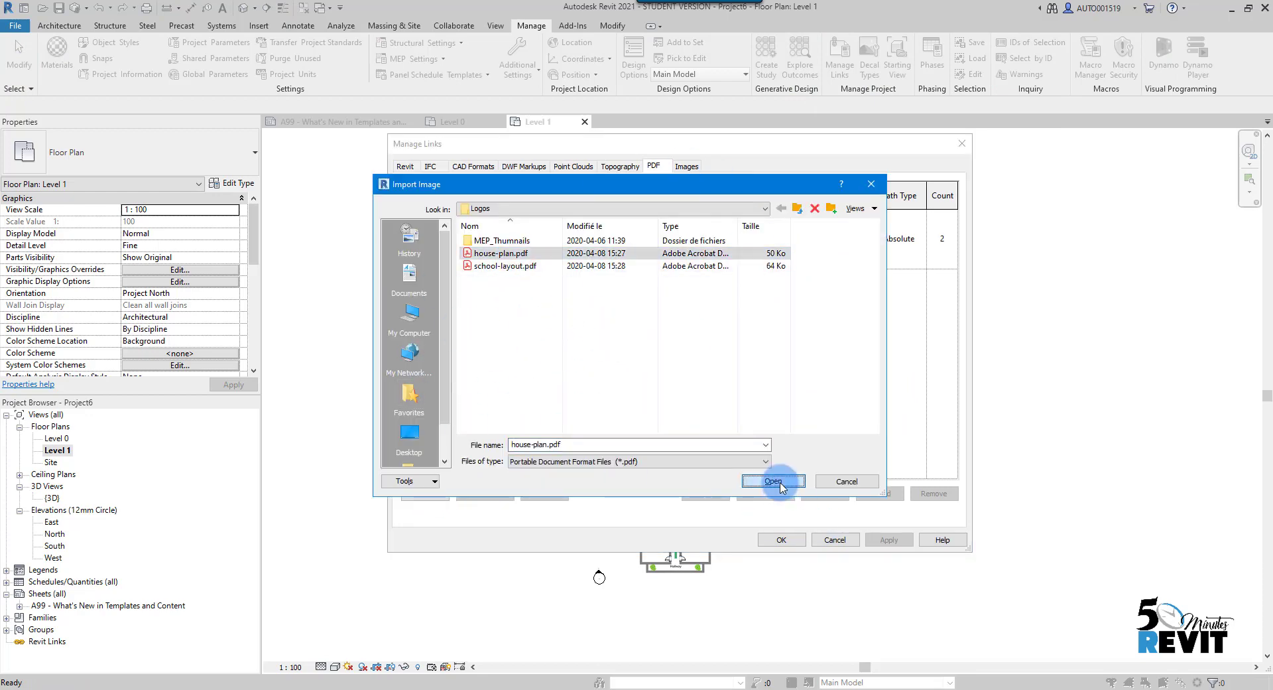
{"action": "left_click", "coordinate": [772, 481]}
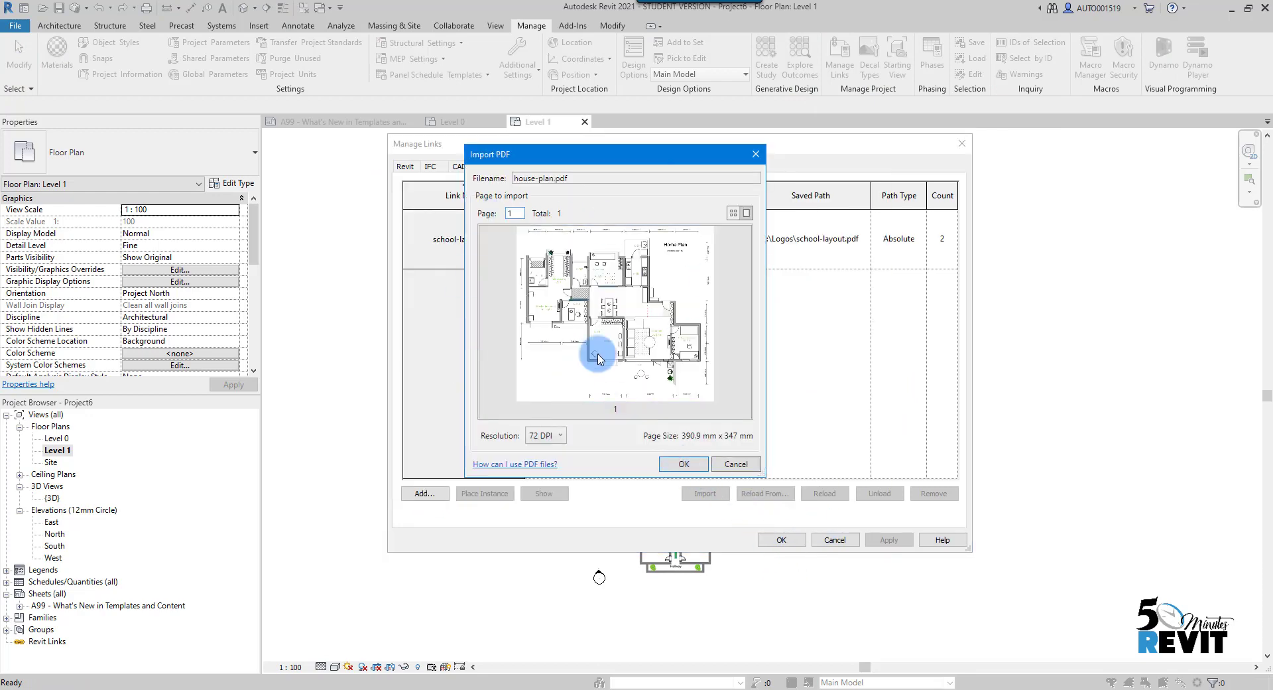
{"action": "left_click", "coordinate": [681, 468]}
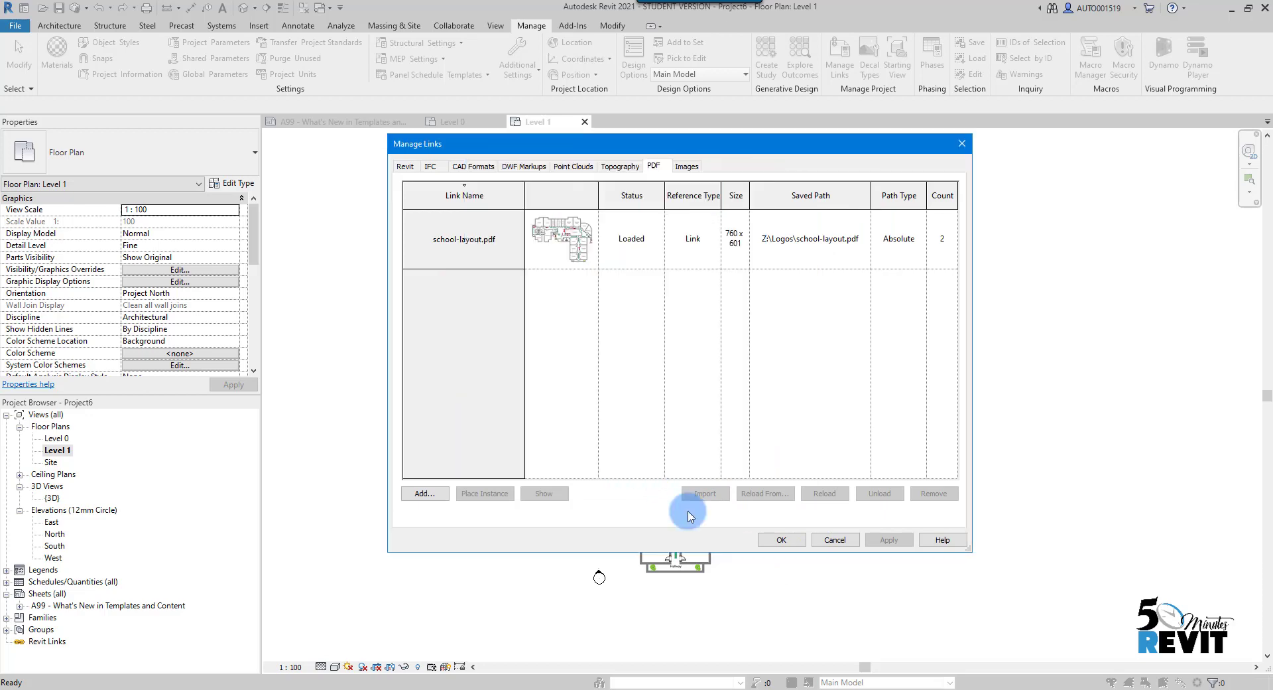
{"action": "left_click", "coordinate": [783, 540]}
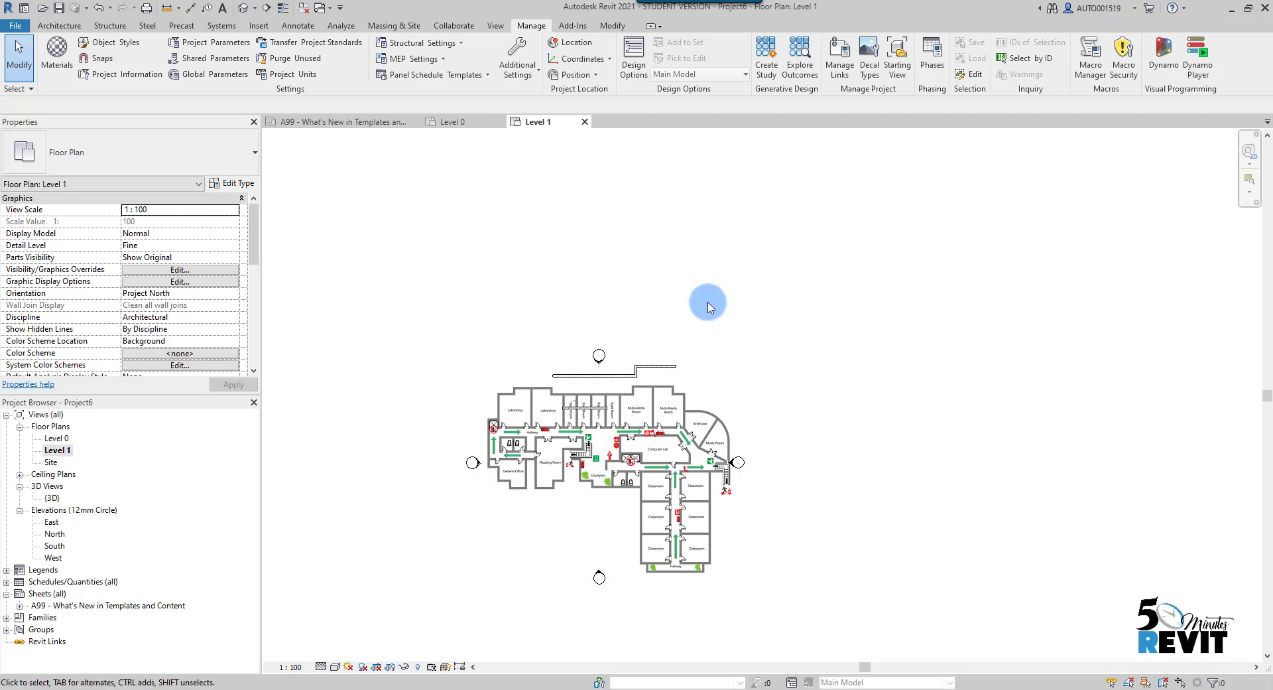
Place an instance of house-plan.pdf on Level 1 to the right of the school layout
{"action": "middle_click_drag", "start_coordinate": [855, 449], "coordinate": [819, 378]}
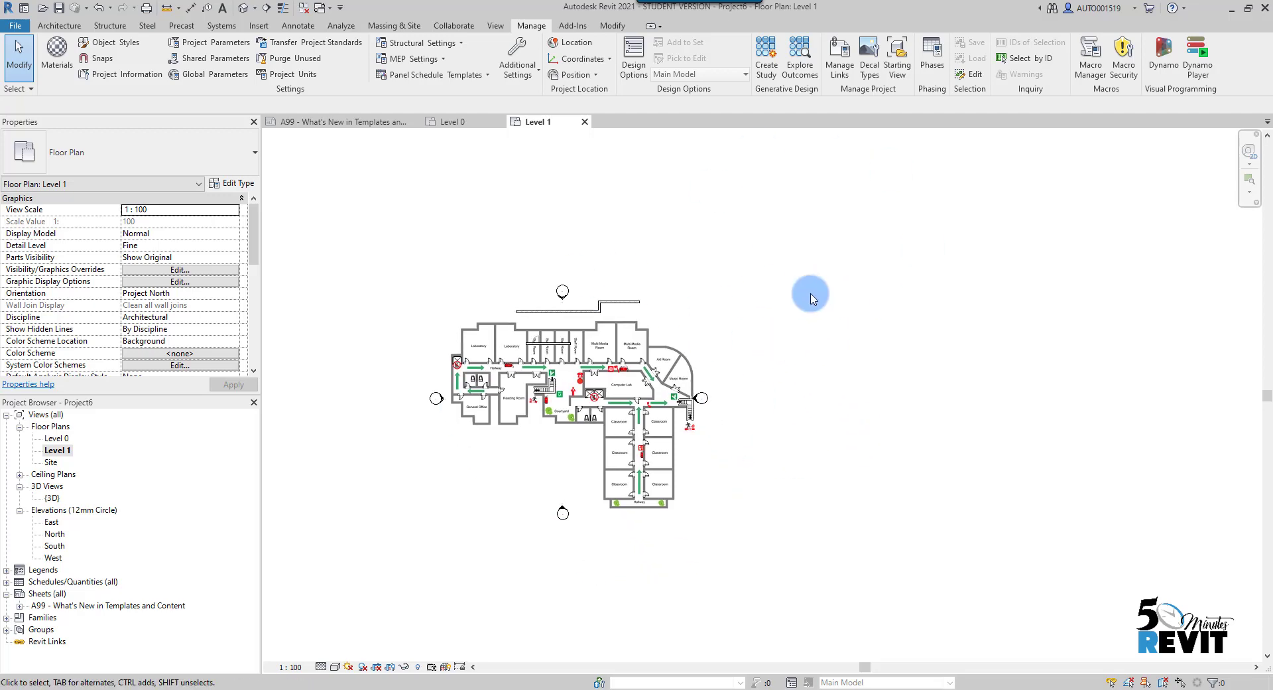
{"action": "left_click", "coordinate": [840, 53]}
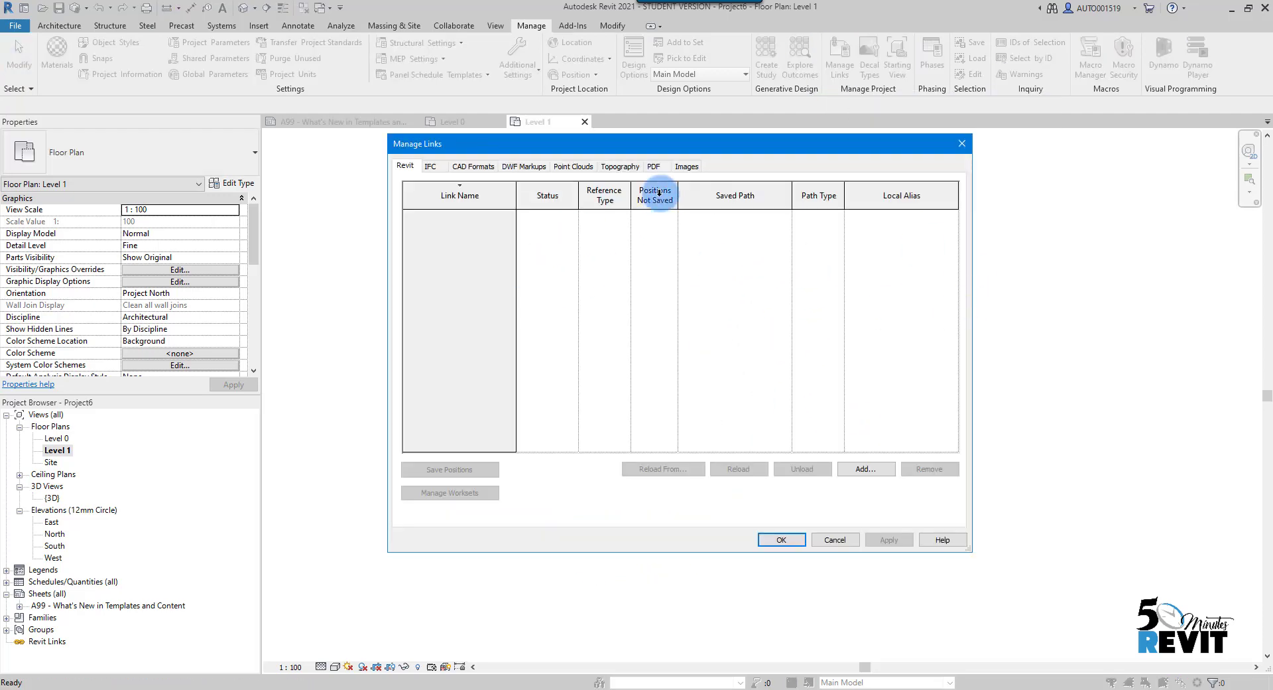
{"action": "left_click", "coordinate": [655, 168]}
{"action": "left_click", "coordinate": [463, 240]}
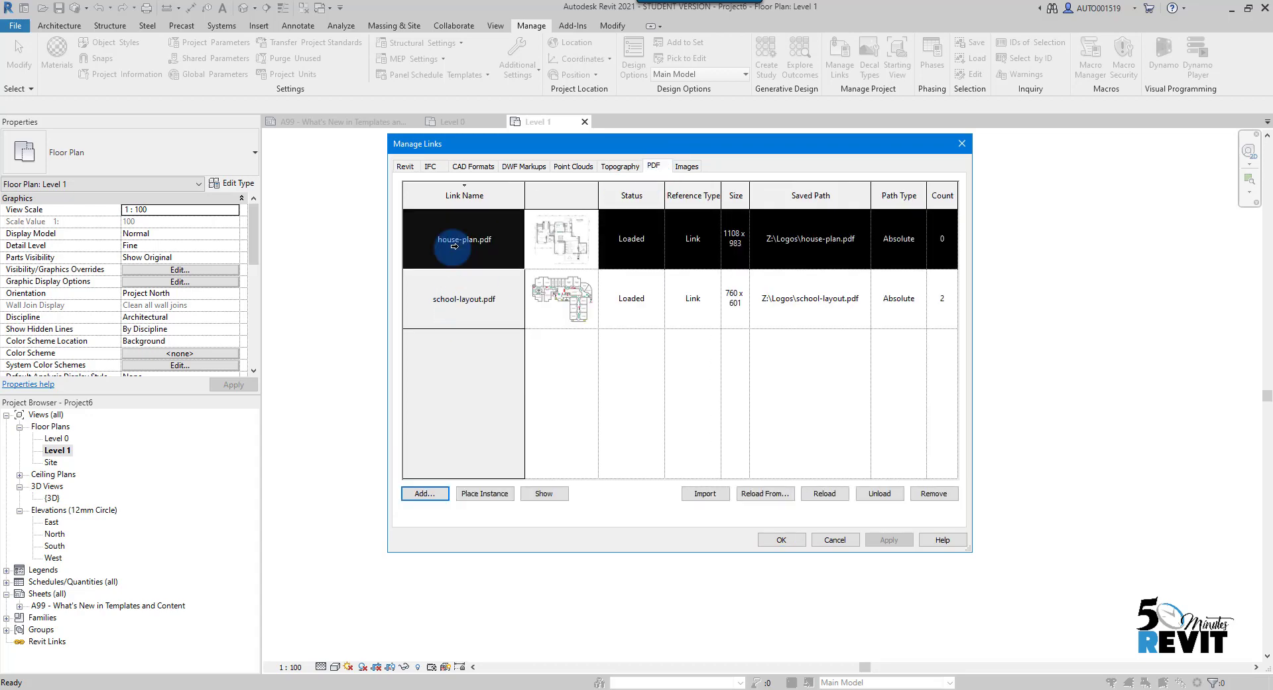
{"action": "left_click", "coordinate": [485, 495]}
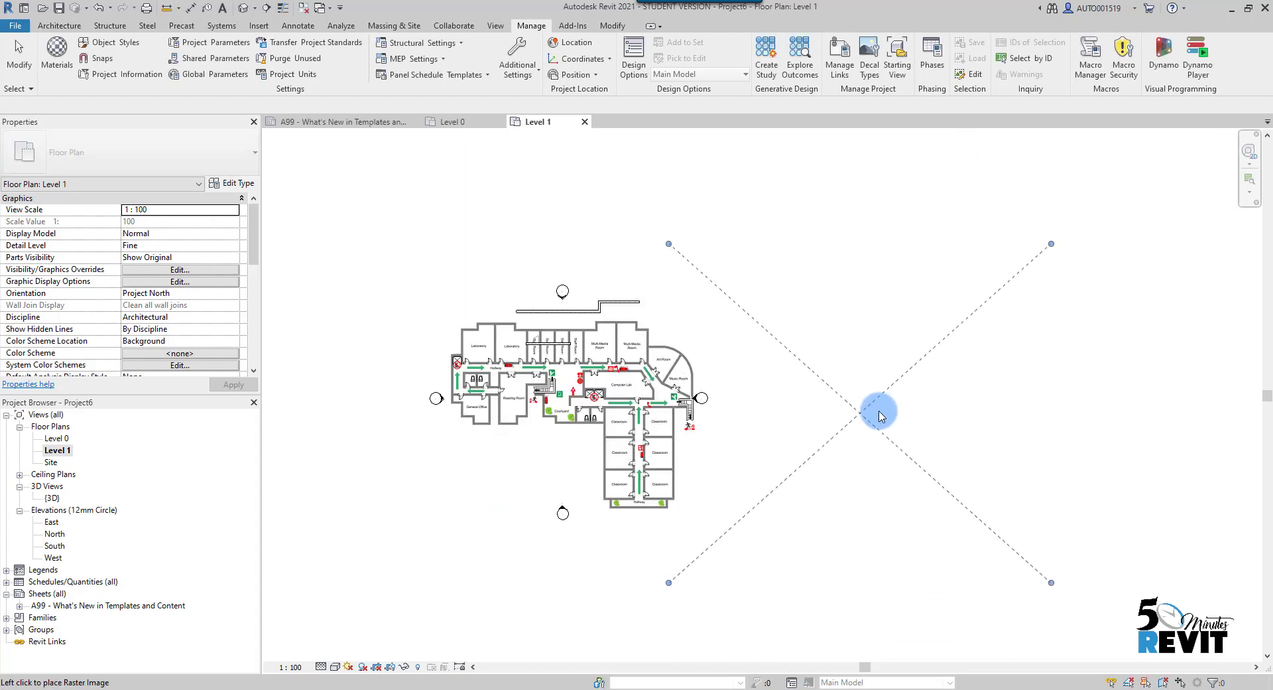
{"action": "left_click", "coordinate": [902, 407]}
{"action": "scroll", "coordinate": [910, 518], "scroll_direction": "up", "scroll_amount": 3}
{"action": "left_click_drag", "start_coordinate": [719, 385], "coordinate": [829, 384]}
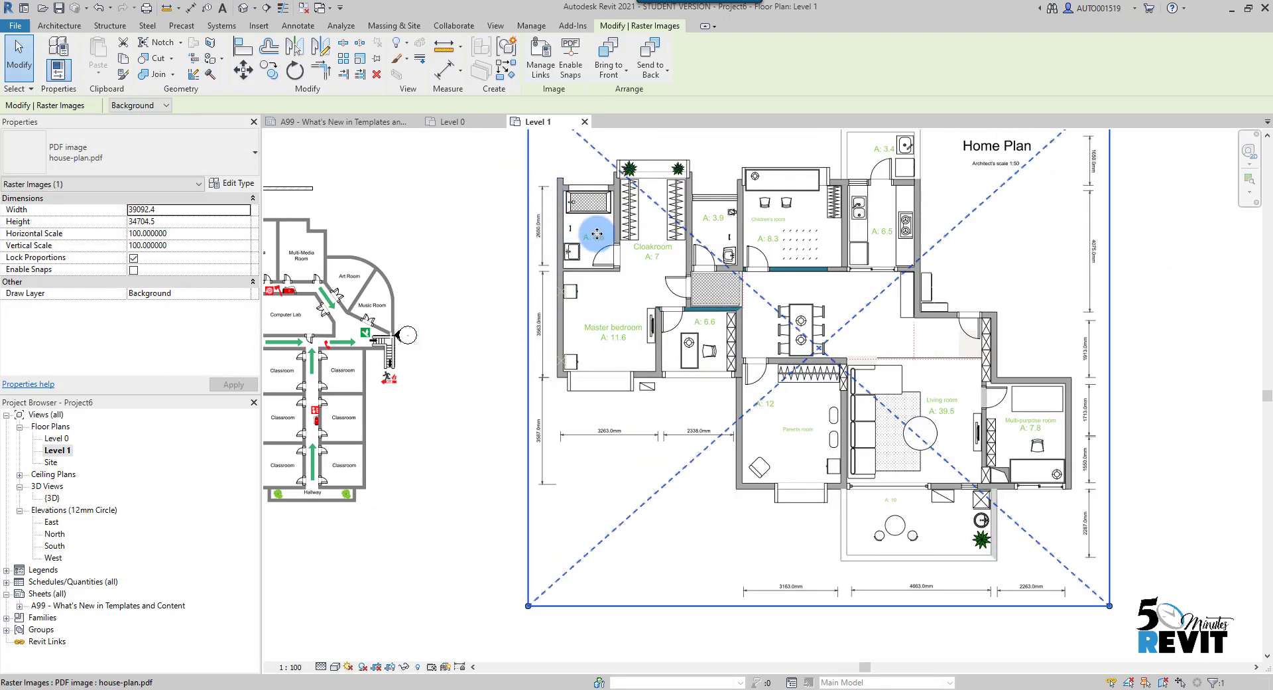
Enable snapping to the house plan image's lines
{"action": "left_click", "coordinate": [377, 58]}
{"action": "left_click", "coordinate": [854, 332]}
{"action": "scroll", "coordinate": [730, 394], "scroll_direction": "down", "scroll_amount": 2}
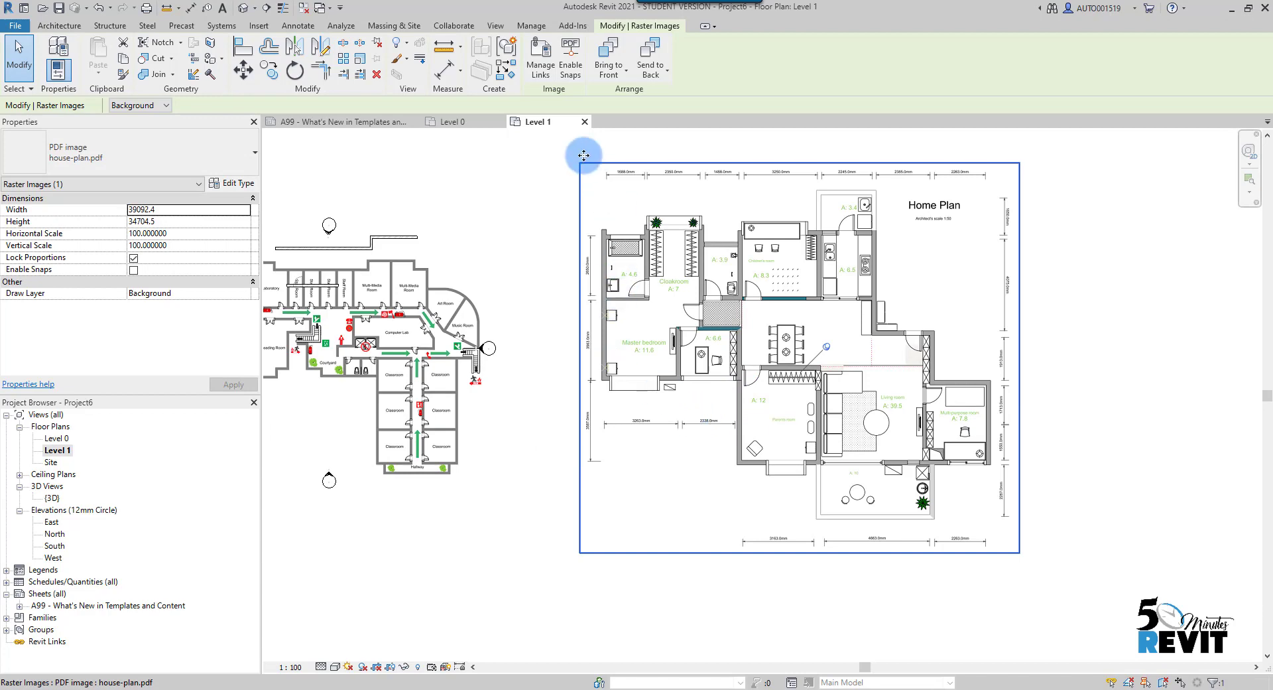
{"action": "left_click", "coordinate": [571, 66]}
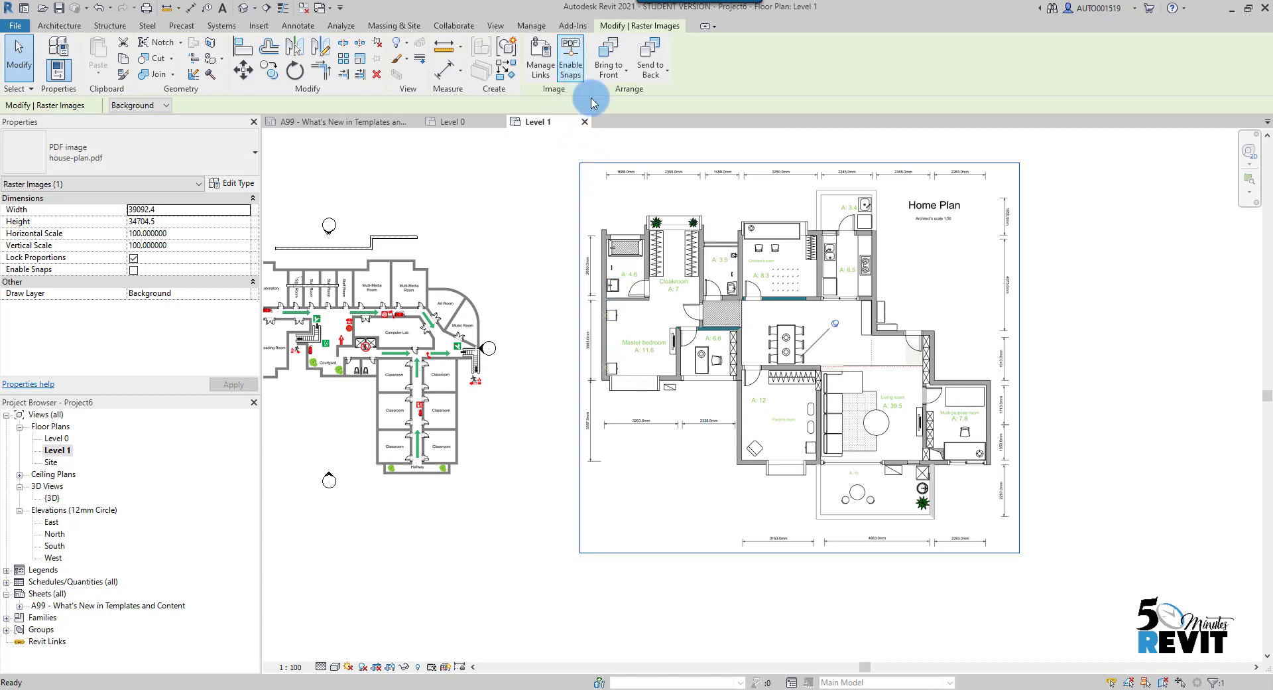
{"action": "left_click", "coordinate": [55, 27]}
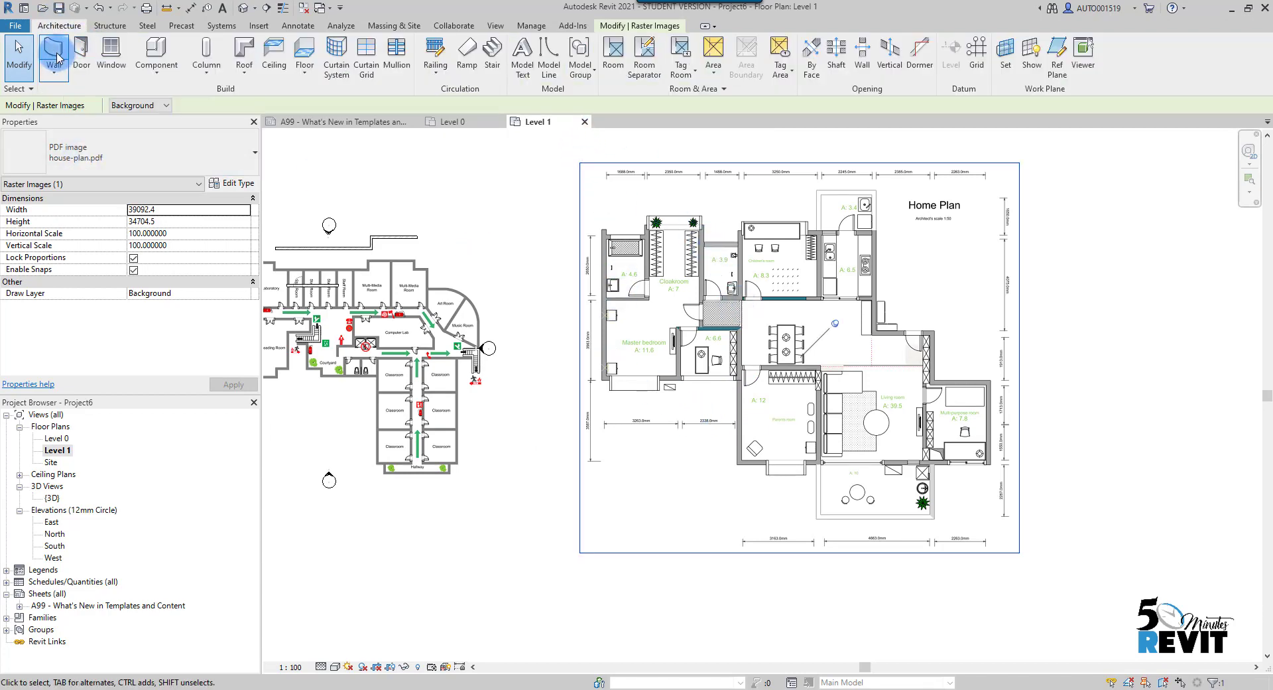
Set walls to type Wall-Ext_35Rsc-50Air-100Ins-140Blk-12P, located on the interior finish face
{"action": "left_click", "coordinate": [56, 59]}
{"action": "scroll", "coordinate": [746, 457], "scroll_direction": "up", "scroll_amount": 6}
{"action": "left_click", "coordinate": [687, 435]}
{"action": "key", "text": "Escape"}
{"action": "left_click", "coordinate": [161, 159]}
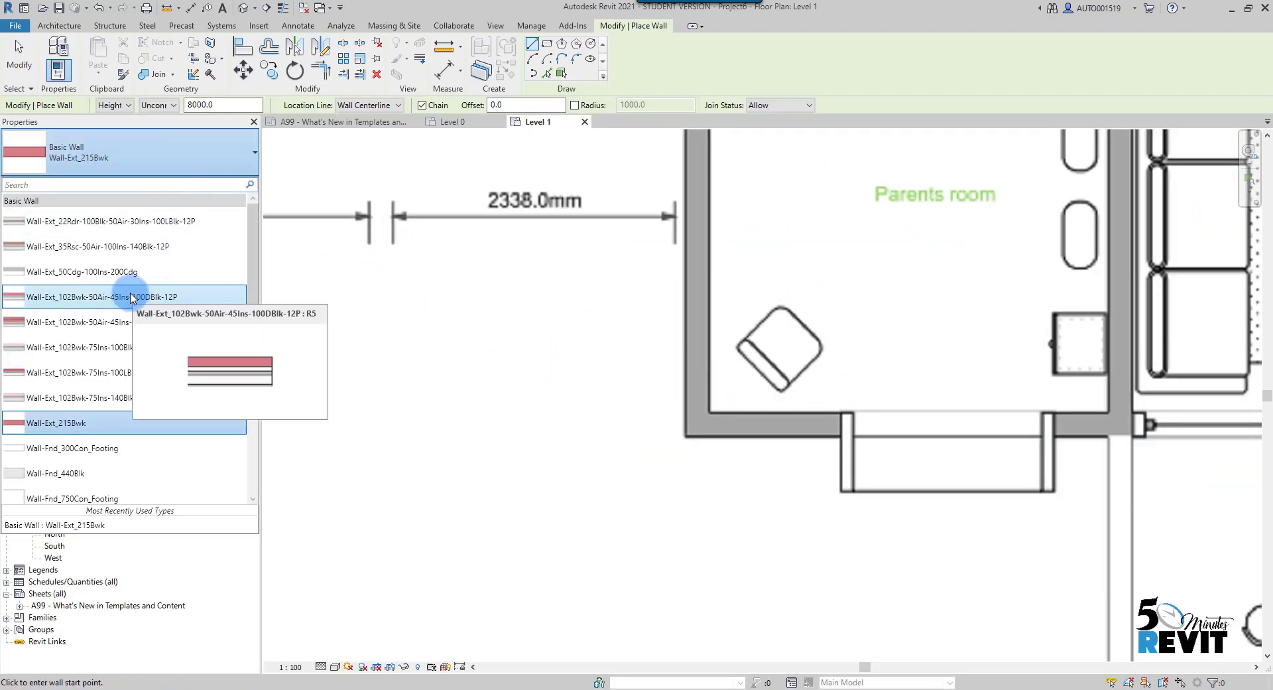
{"action": "left_click", "coordinate": [126, 246]}
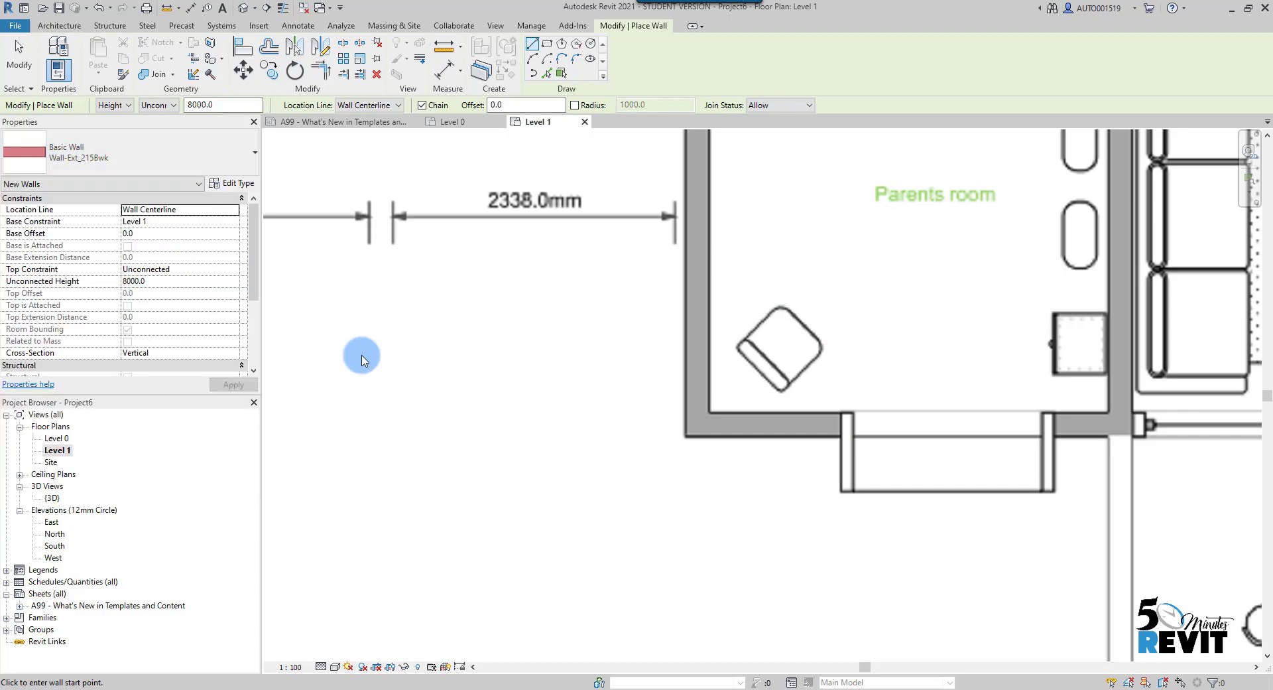
{"action": "left_click", "coordinate": [707, 411]}
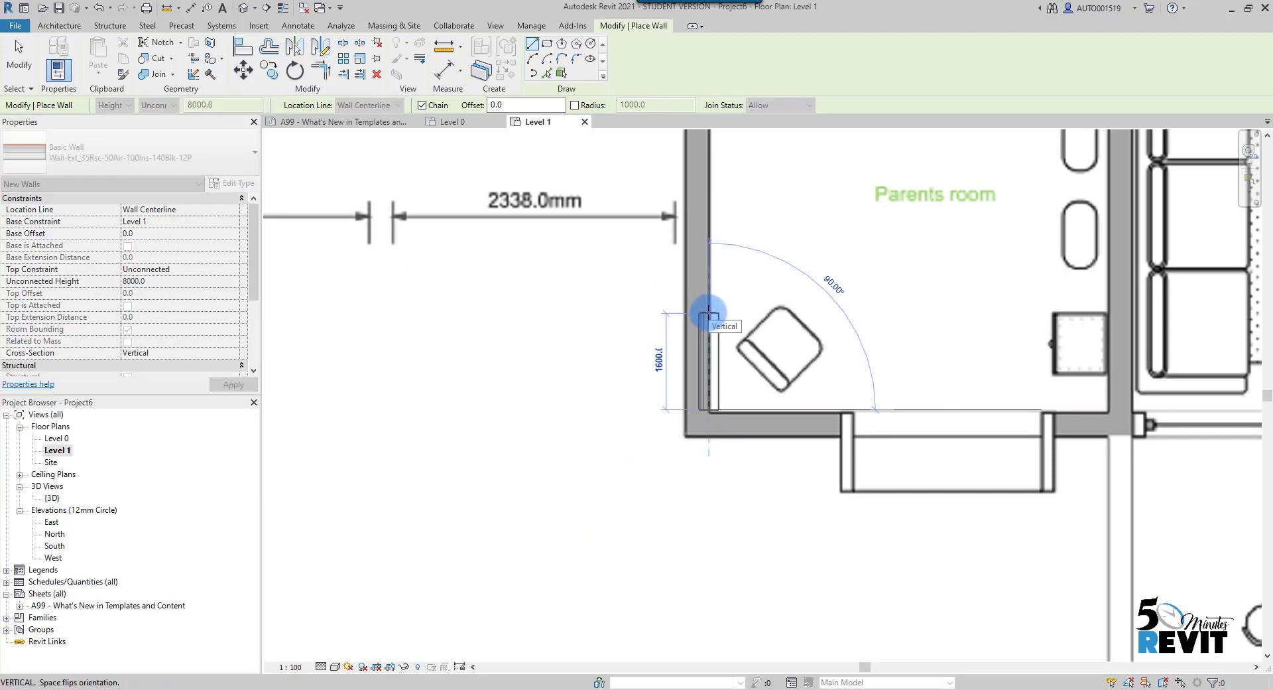
{"action": "key", "text": "Escape"}
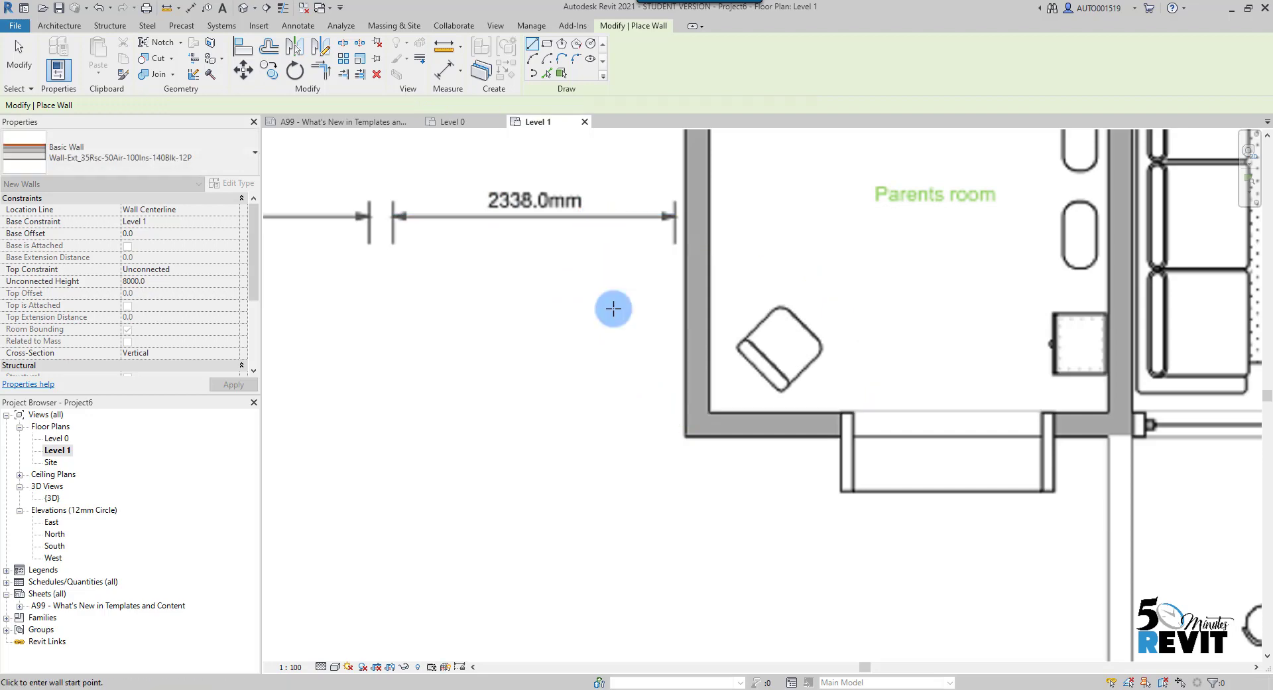
{"action": "left_click", "coordinate": [388, 105]}
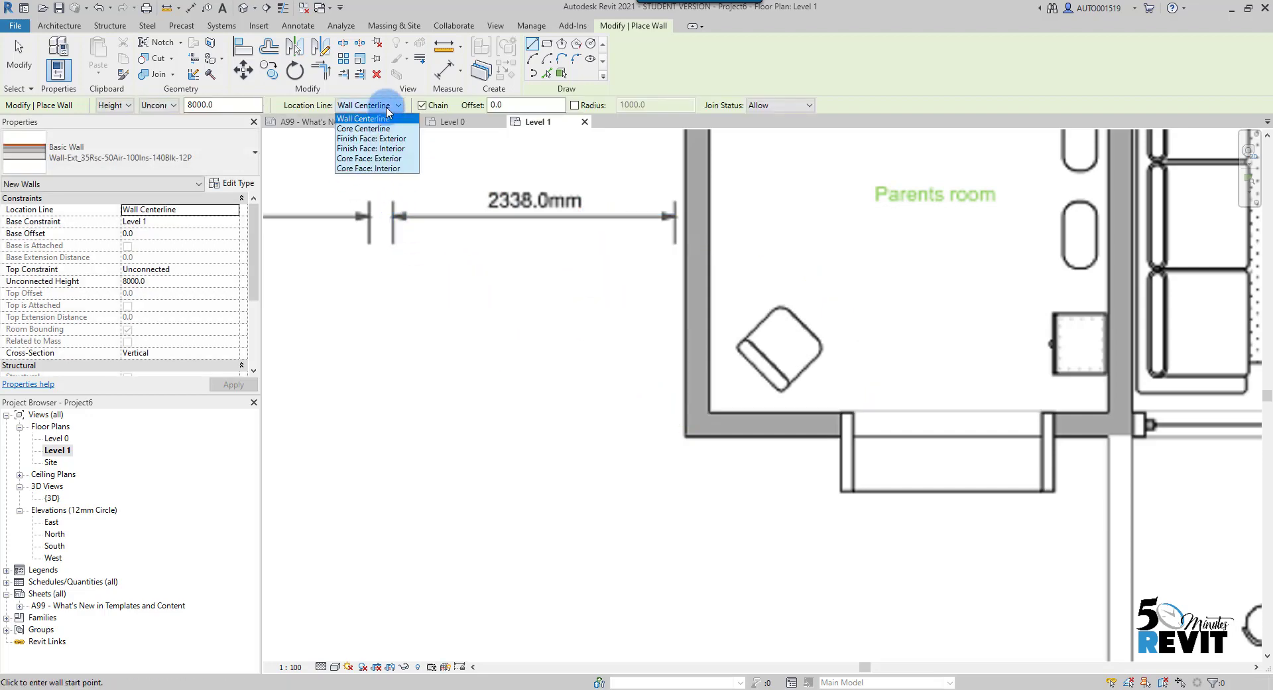
{"action": "left_click", "coordinate": [385, 148]}
Trace walls along the Parents room's left, top and right edges on the house plan
{"action": "left_click", "coordinate": [708, 410]}
{"action": "middle_click_drag", "start_coordinate": [711, 270], "coordinate": [683, 483]}
{"action": "scroll", "coordinate": [690, 479], "scroll_direction": "down", "scroll_amount": 1}
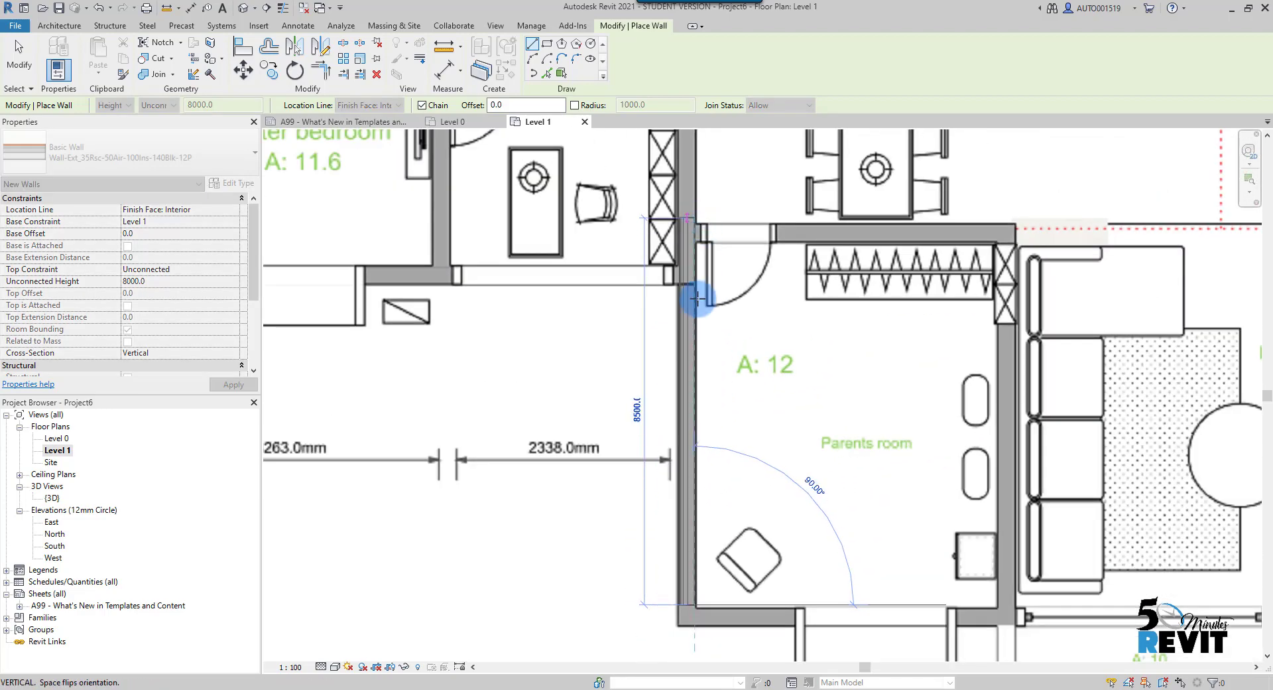
{"action": "scroll", "coordinate": [701, 278], "scroll_direction": "down", "scroll_amount": 1}
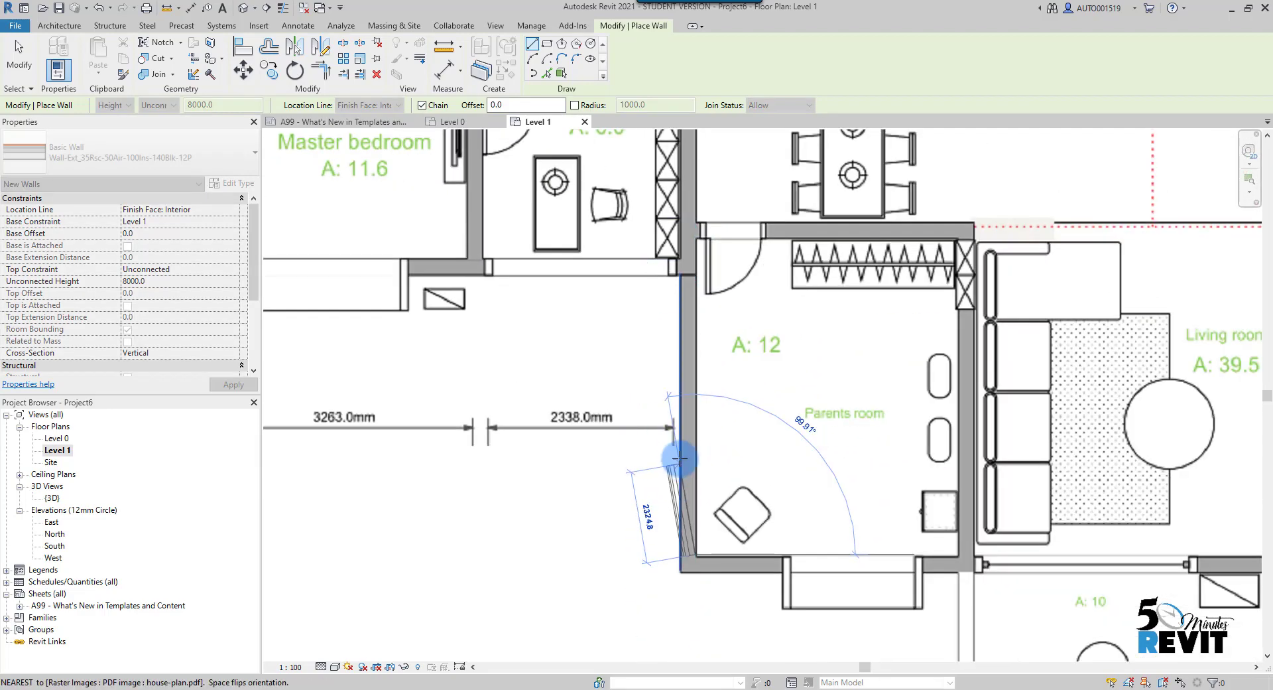
{"action": "left_click", "coordinate": [699, 185]}
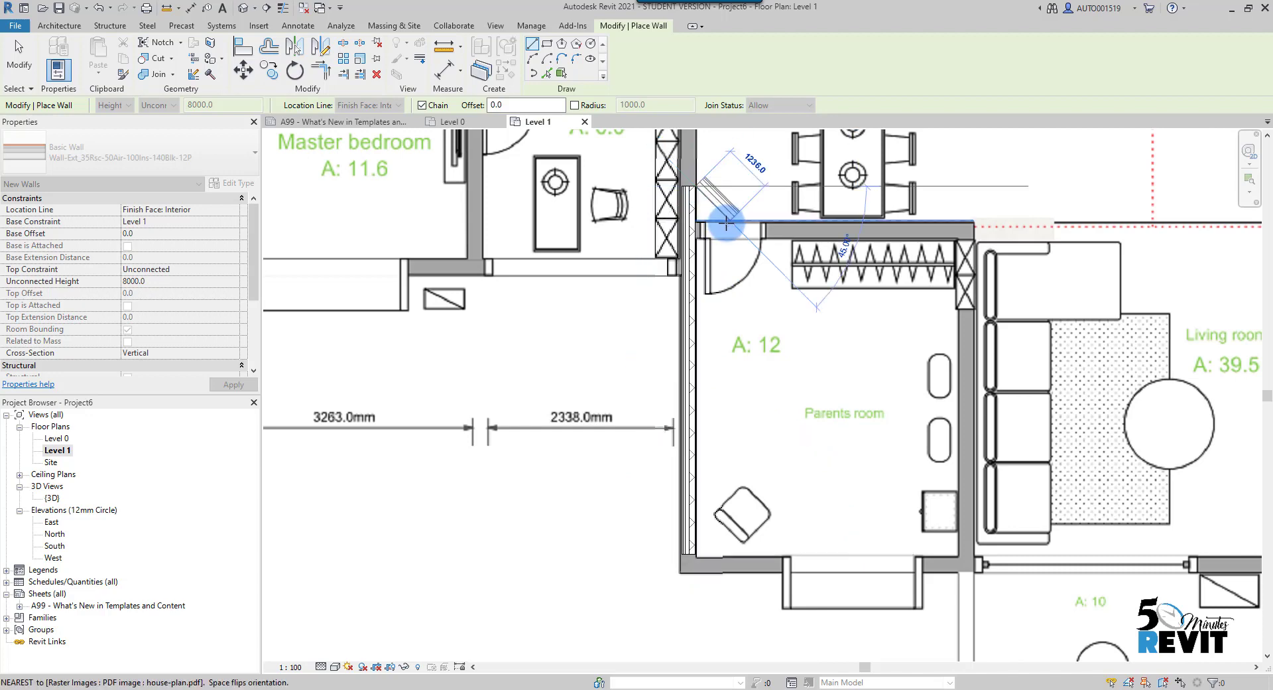
{"action": "key", "text": "Escape"}
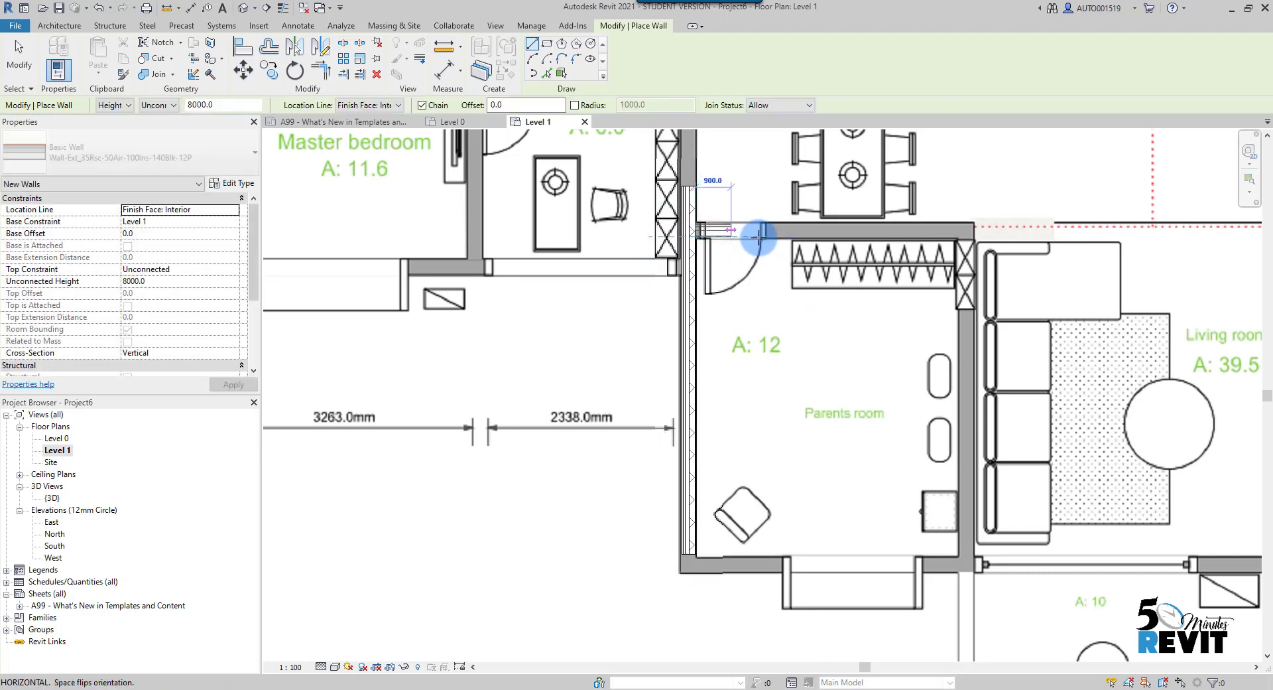
{"action": "left_click", "coordinate": [967, 240]}
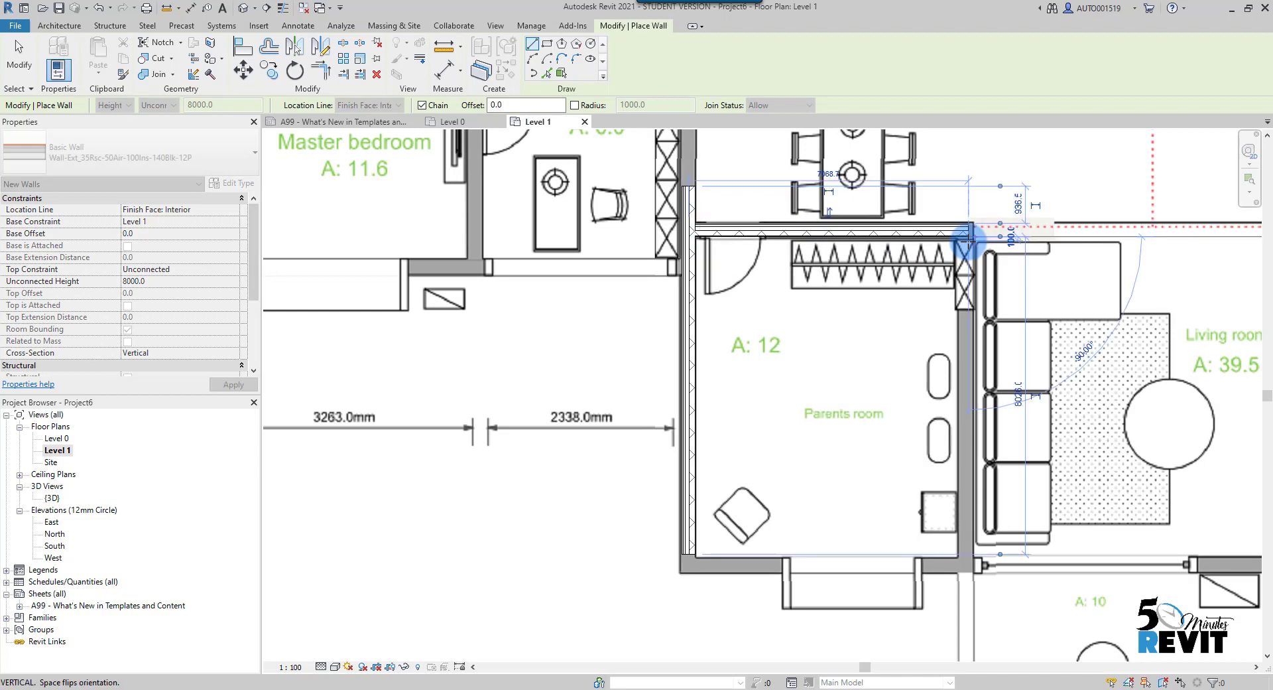
{"action": "key", "text": "Escape"}
{"action": "key", "text": "Escape"}
{"action": "left_click", "coordinate": [83, 49]}
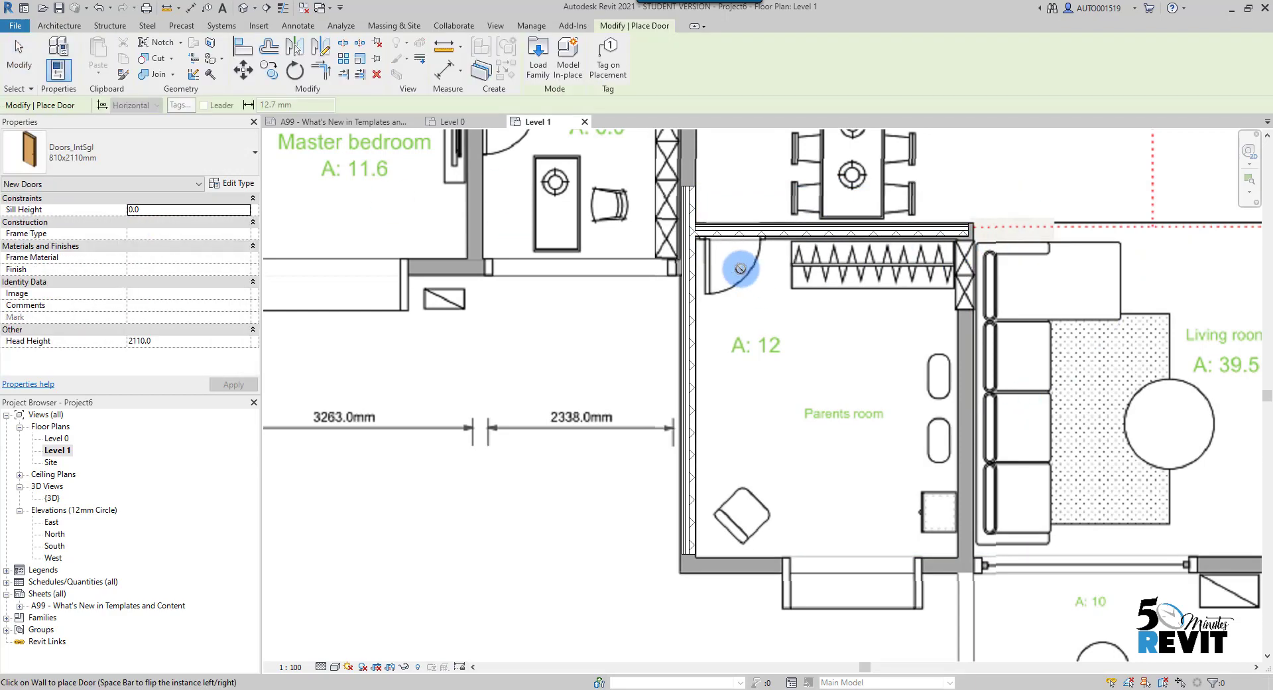
Place a Doors_IntSgl 910x2110mm door in the Parents room's top wall near its left corner
{"action": "left_click", "coordinate": [204, 153]}
{"action": "left_click", "coordinate": [79, 278]}
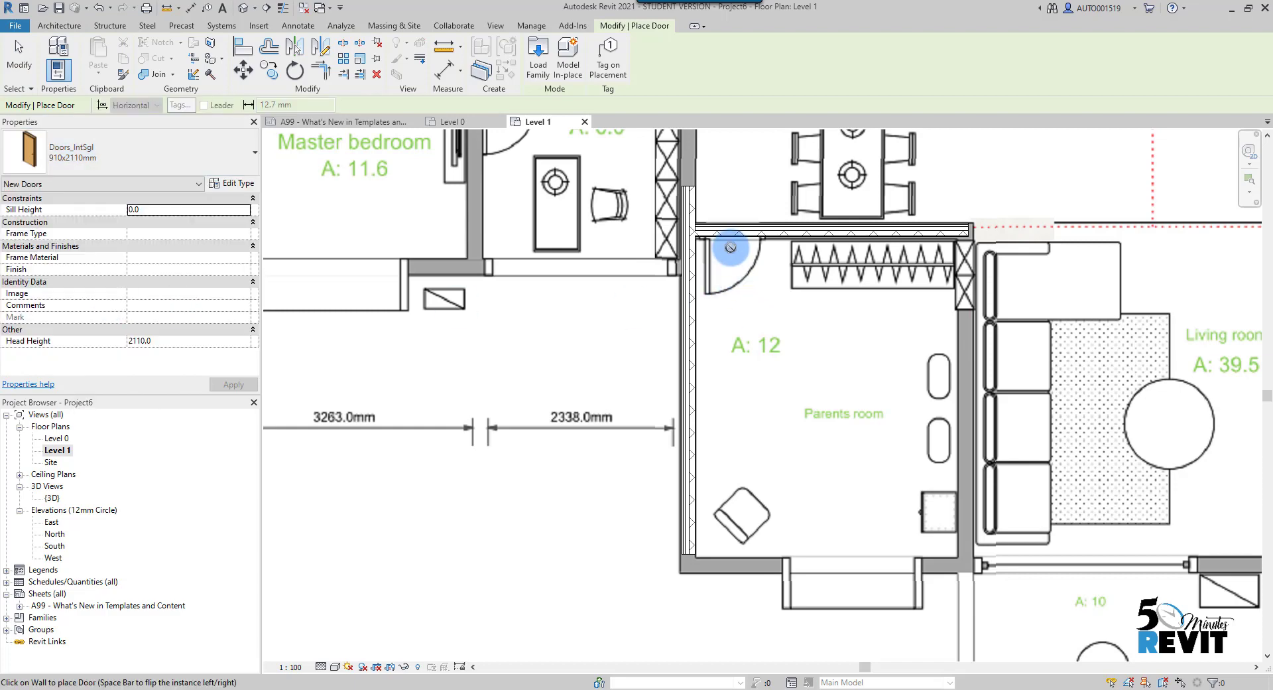
{"action": "left_click", "coordinate": [731, 237]}
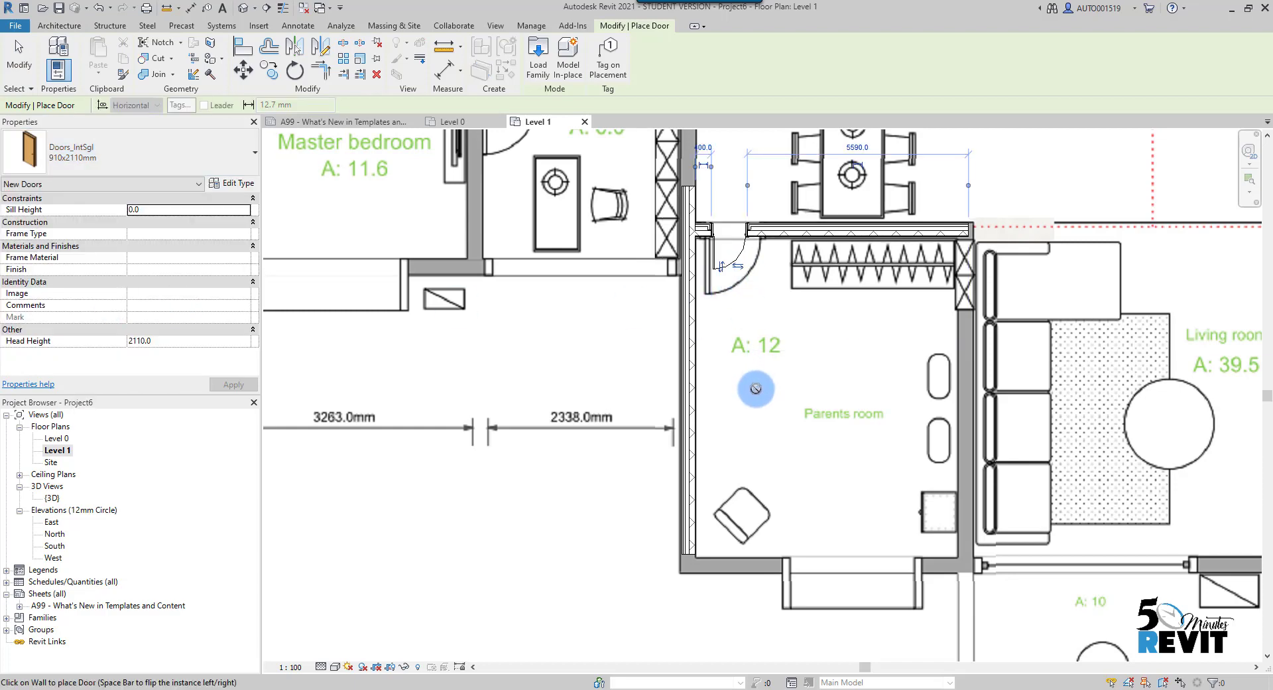
{"action": "key", "text": "Escape"}
{"action": "left_click", "coordinate": [725, 261]}
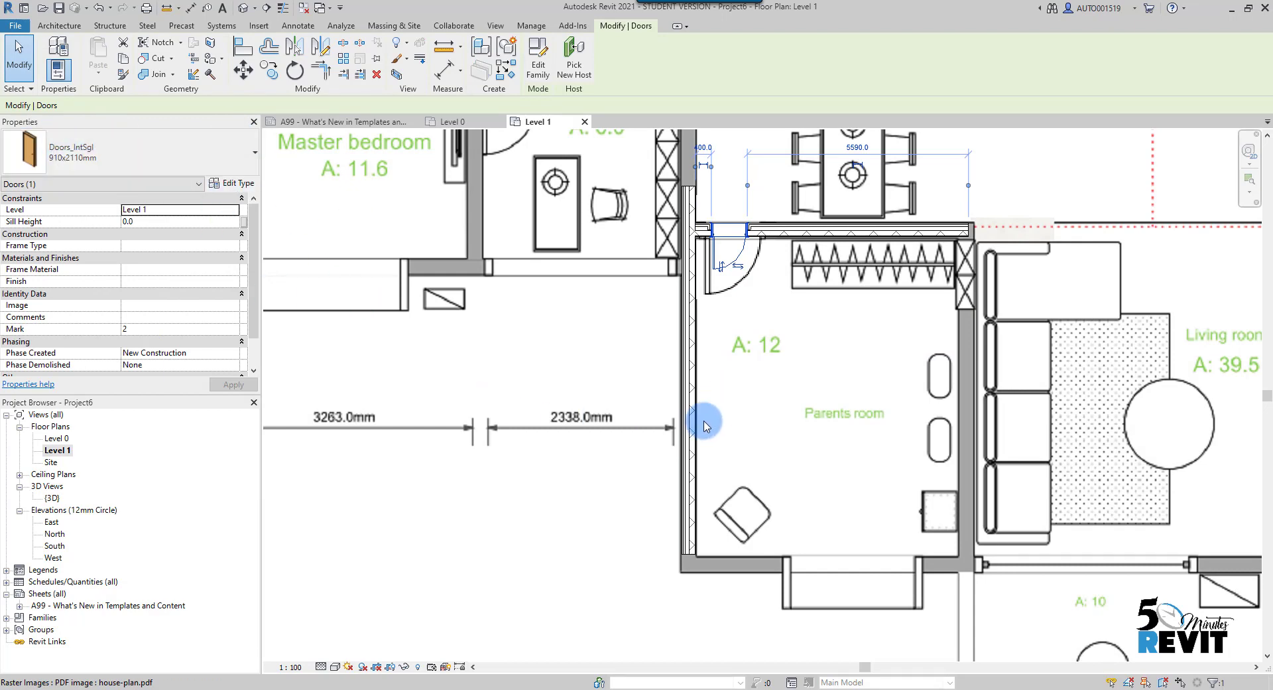
{"action": "key", "text": "Escape"}
{"action": "scroll", "coordinate": [689, 431], "scroll_direction": "down", "scroll_amount": 5}
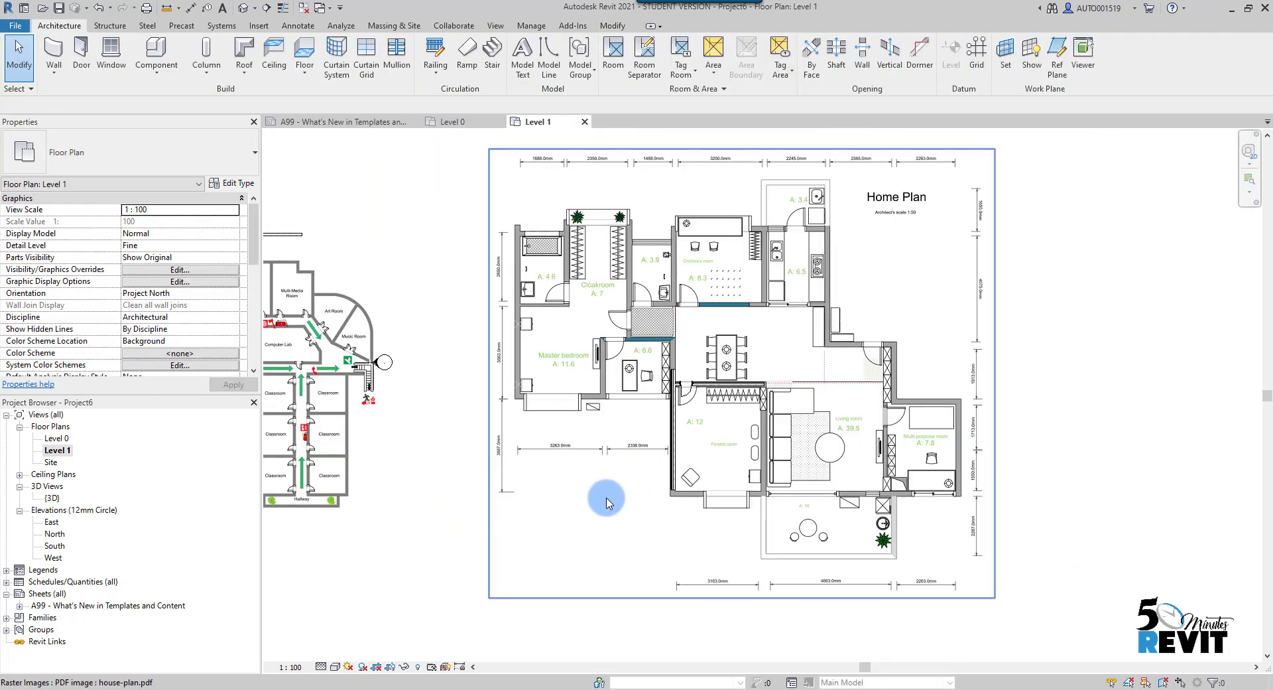
Open sheet A99, recentre it in the view, and switch to the Insert tools
{"action": "double_click", "coordinate": [67, 606]}
{"action": "middle_click_drag", "start_coordinate": [832, 414], "coordinate": [754, 401]}
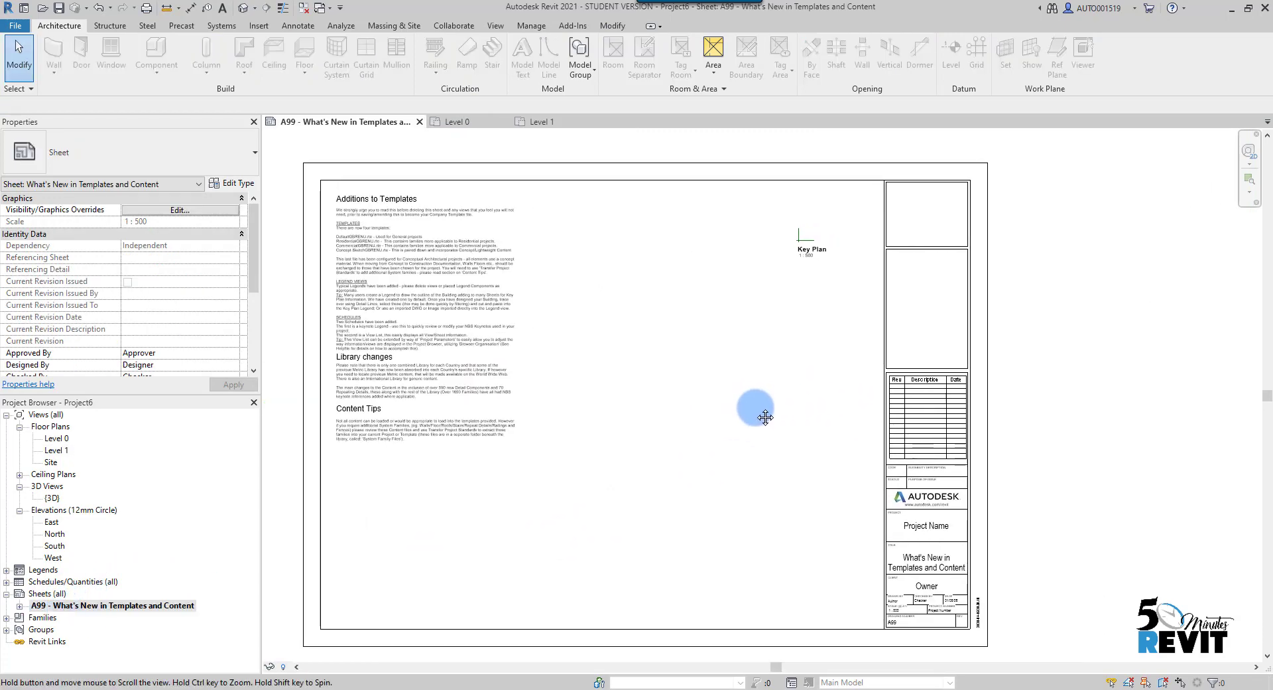
{"action": "mouse_move", "coordinate": [753, 355]}
{"action": "middle_mouse_down"}
{"action": "mouse_move", "coordinate": [747, 372]}
{"action": "mouse_move", "coordinate": [762, 343]}
{"action": "middle_mouse_up"}
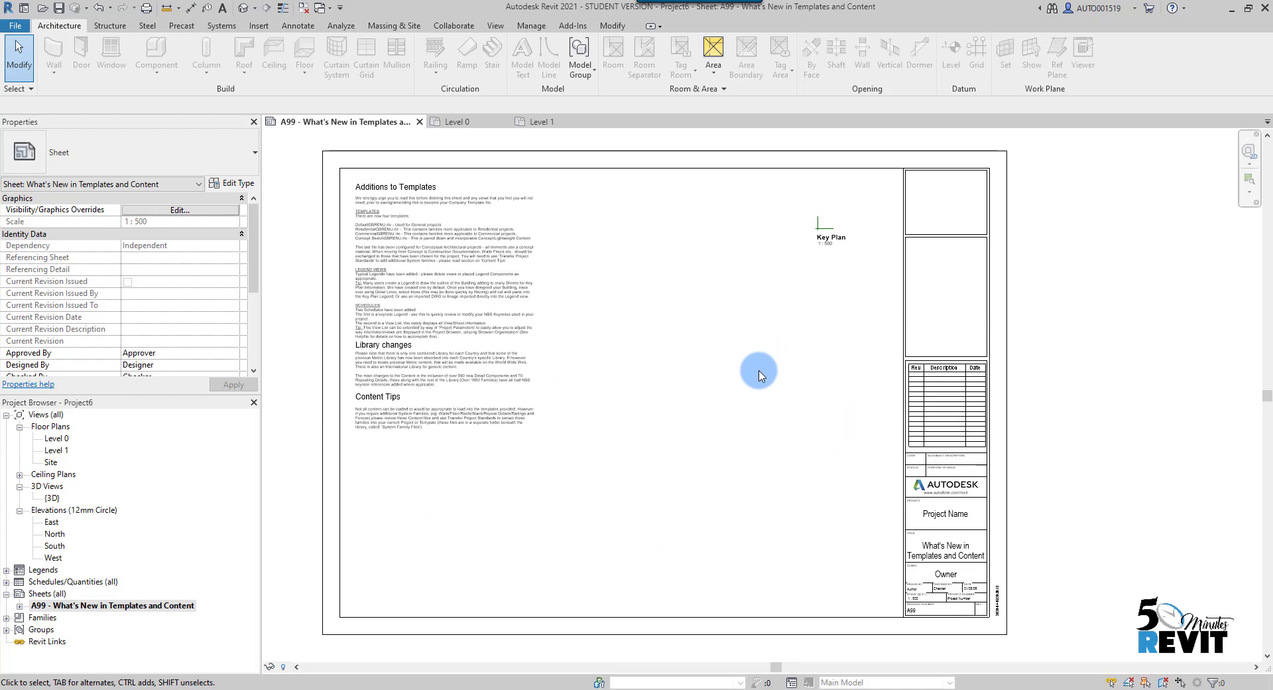
{"action": "left_click", "coordinate": [531, 25]}
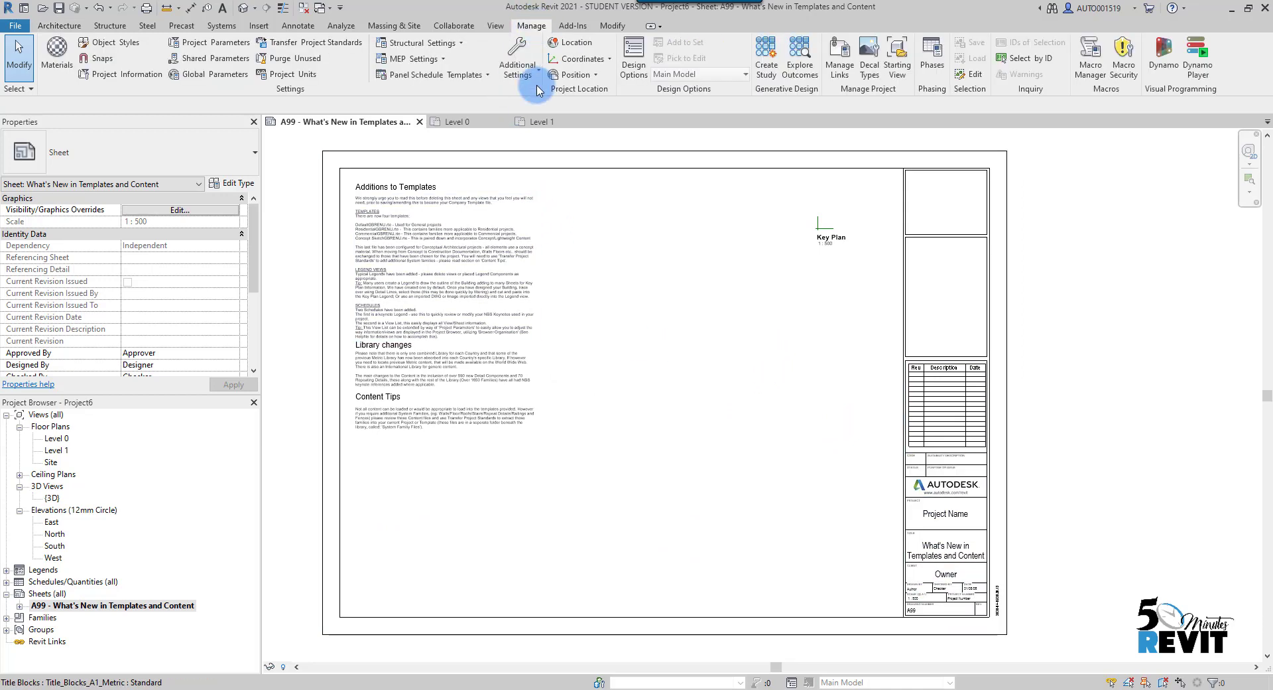
{"action": "left_click", "coordinate": [258, 28]}
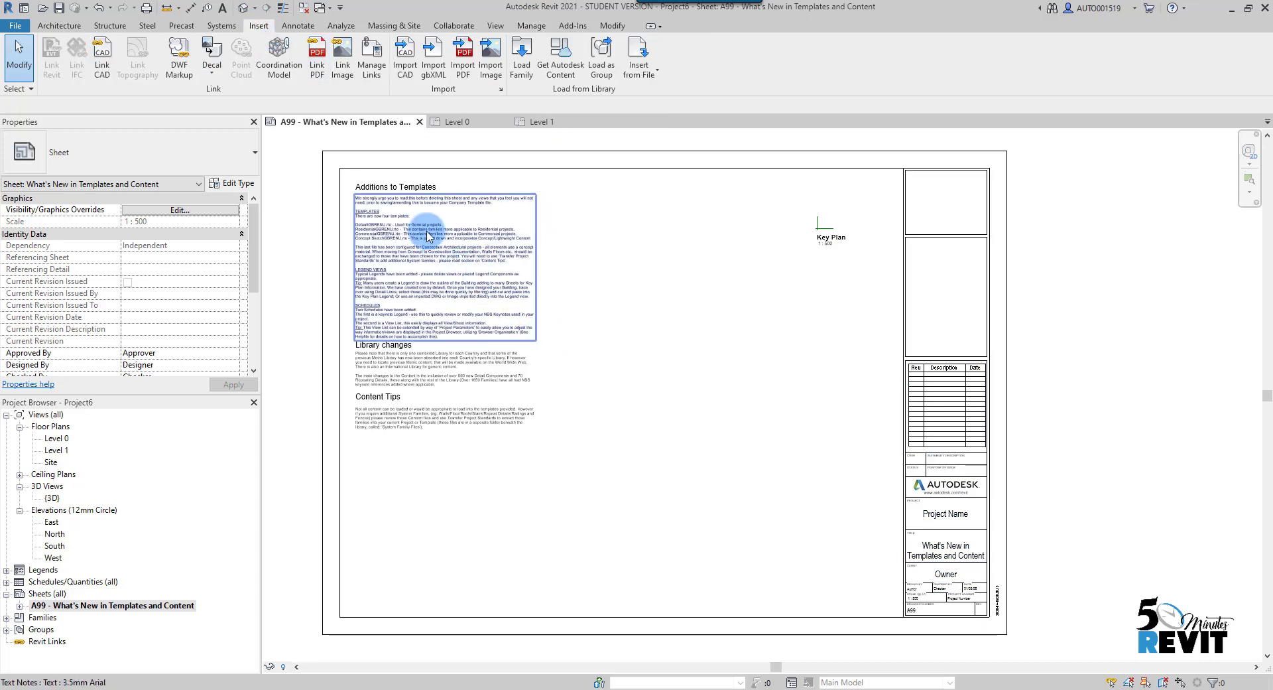
Link the Logo.jpg image and place it on sheet A99 near the title block
{"action": "left_click", "coordinate": [342, 49]}
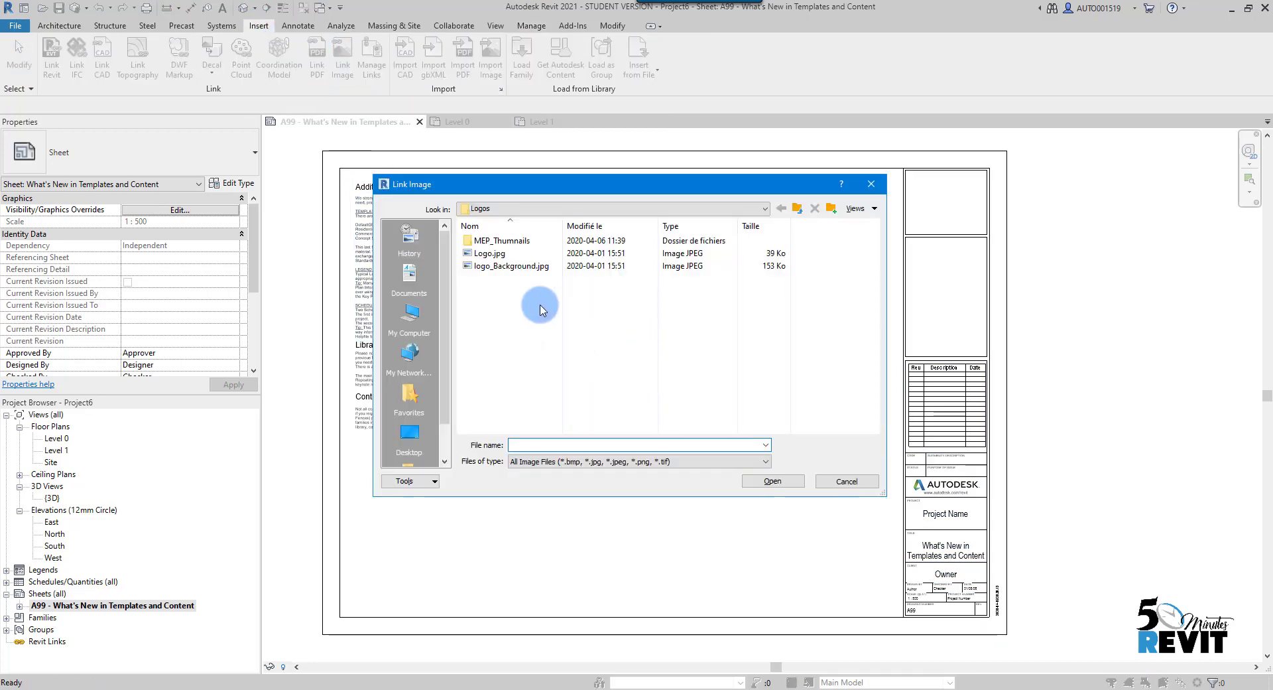
{"action": "left_click", "coordinate": [491, 252]}
{"action": "left_click", "coordinate": [773, 480]}
{"action": "middle_click_drag", "start_coordinate": [811, 319], "coordinate": [712, 394]}
{"action": "left_click", "coordinate": [838, 307]}
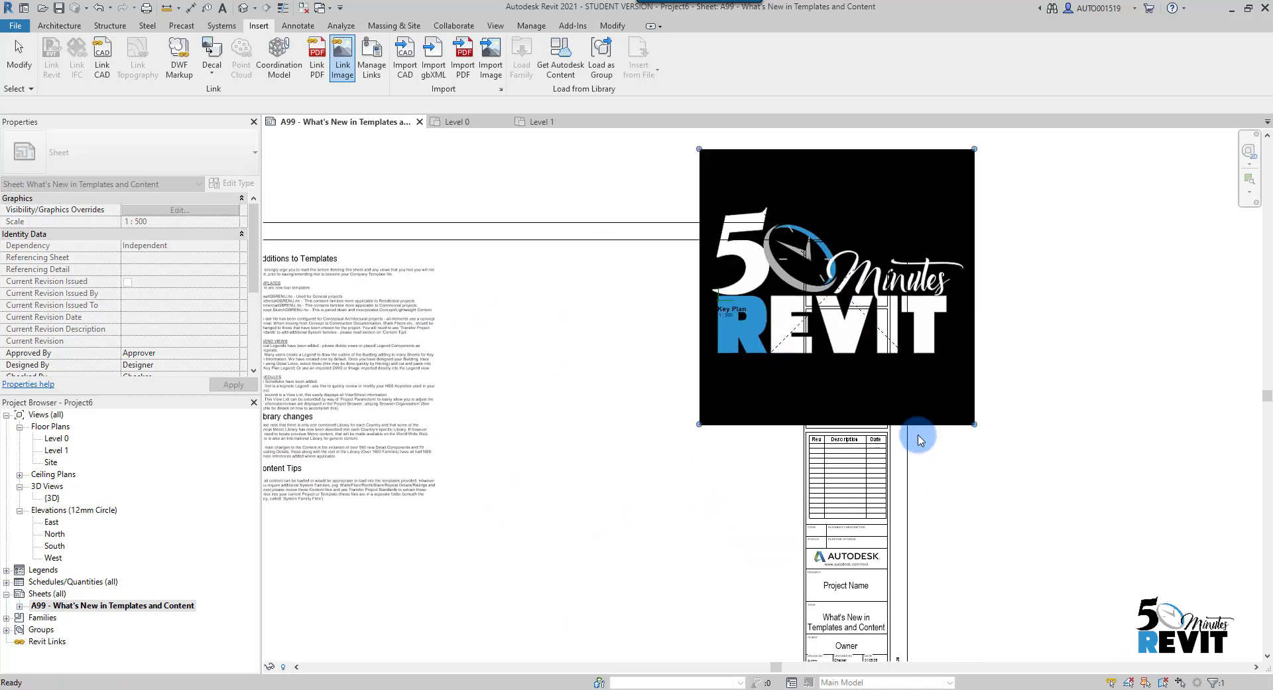
Scale the logo down to 68.6 and fit it into the title block's top box
{"action": "left_click_drag", "start_coordinate": [974, 149], "coordinate": [838, 285]}
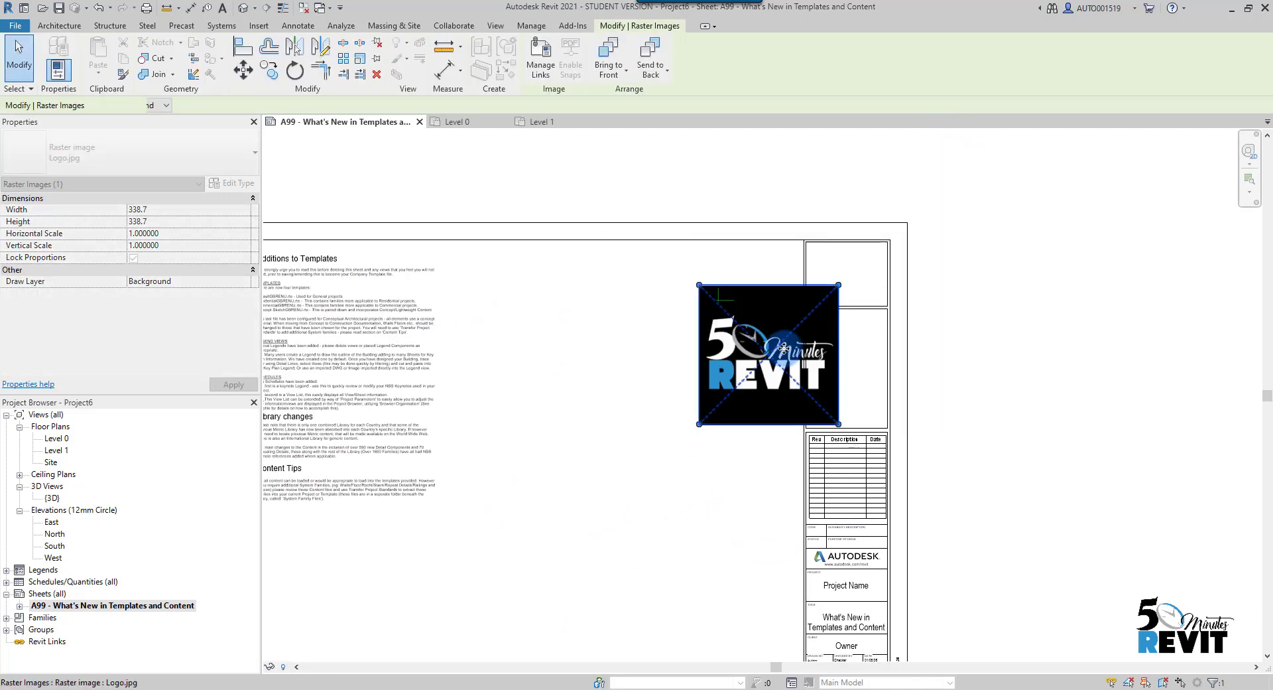
{"action": "left_click_drag", "start_coordinate": [787, 346], "coordinate": [828, 270]}
{"action": "left_click_drag", "start_coordinate": [887, 208], "coordinate": [869, 261]}
{"action": "left_click", "coordinate": [823, 364]}
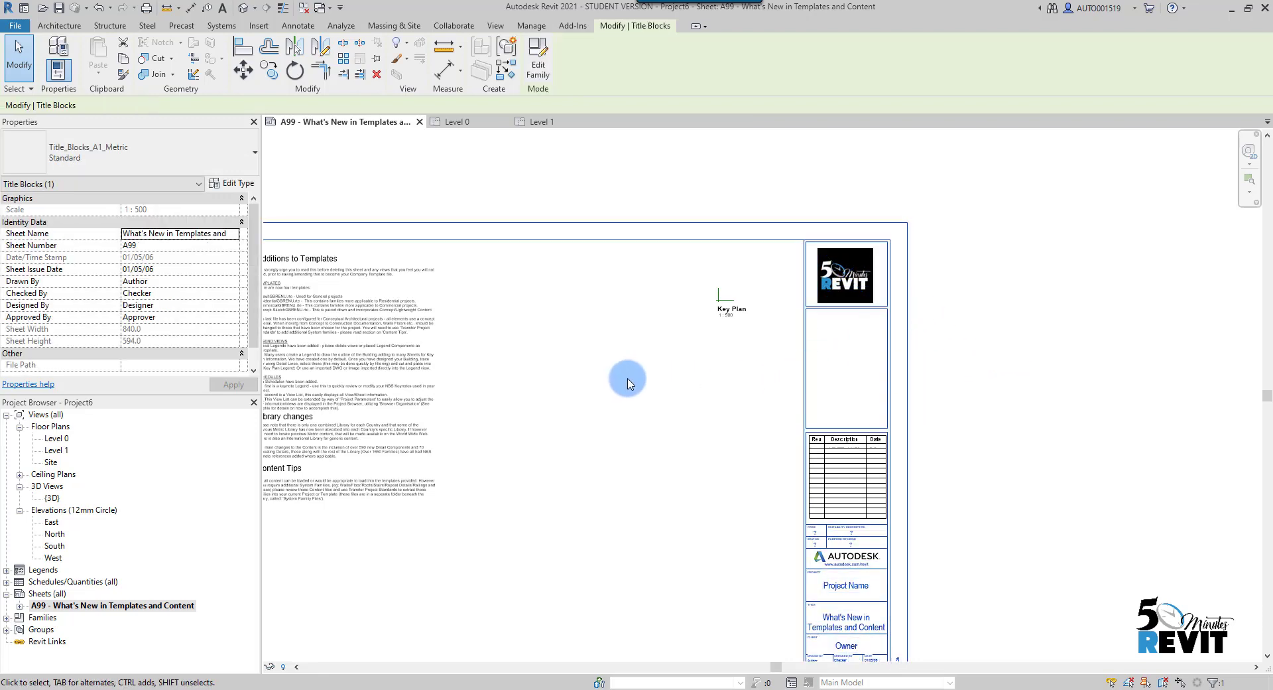
{"action": "key", "text": "Escape"}
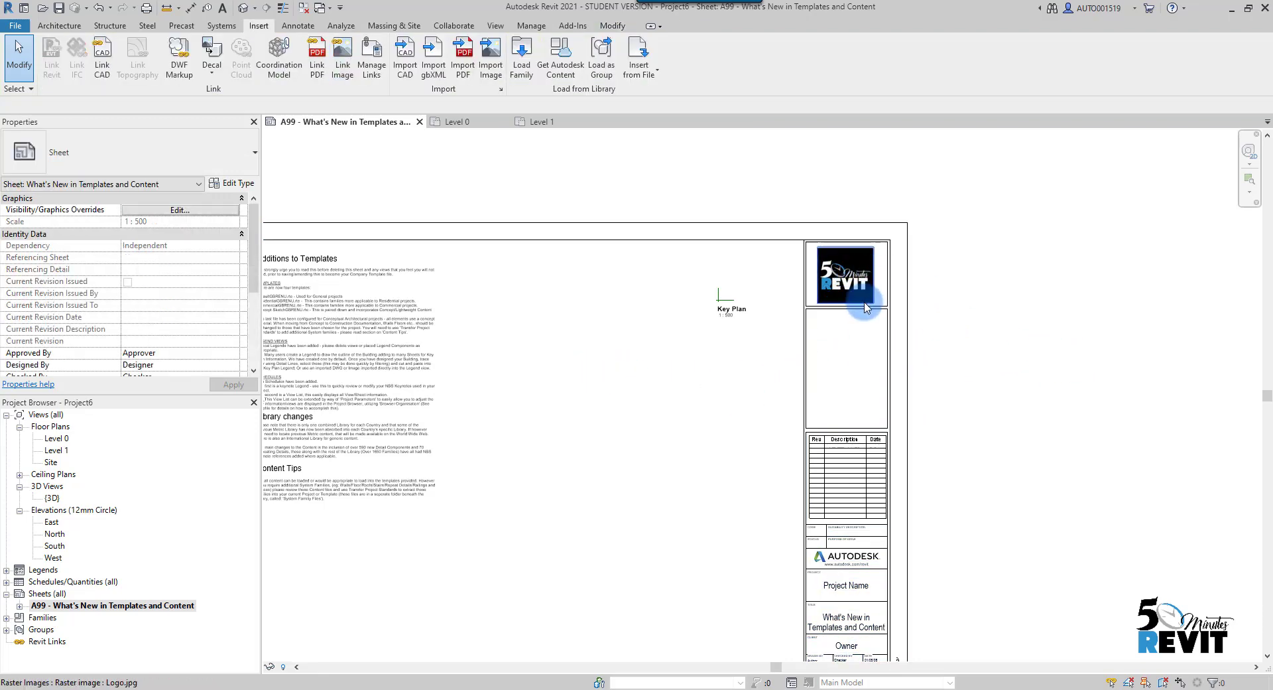
{"action": "scroll", "coordinate": [869, 291], "scroll_direction": "up", "scroll_amount": 2}
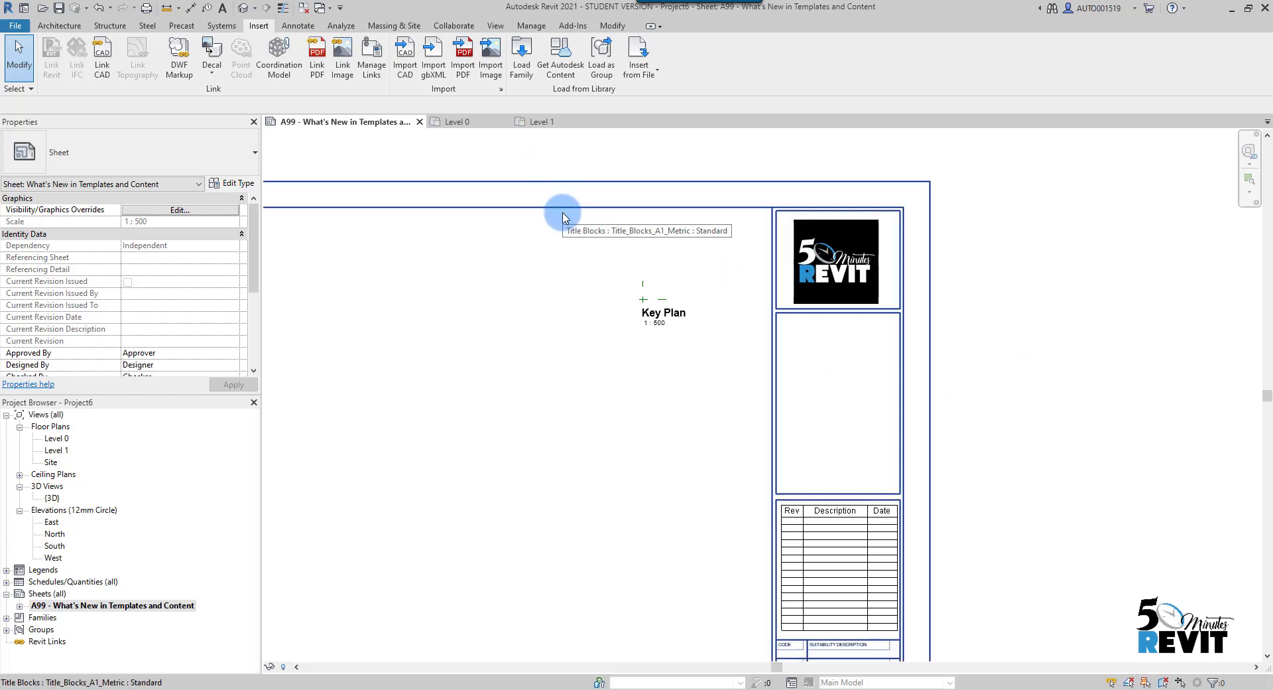
{"action": "left_click", "coordinate": [371, 53]}
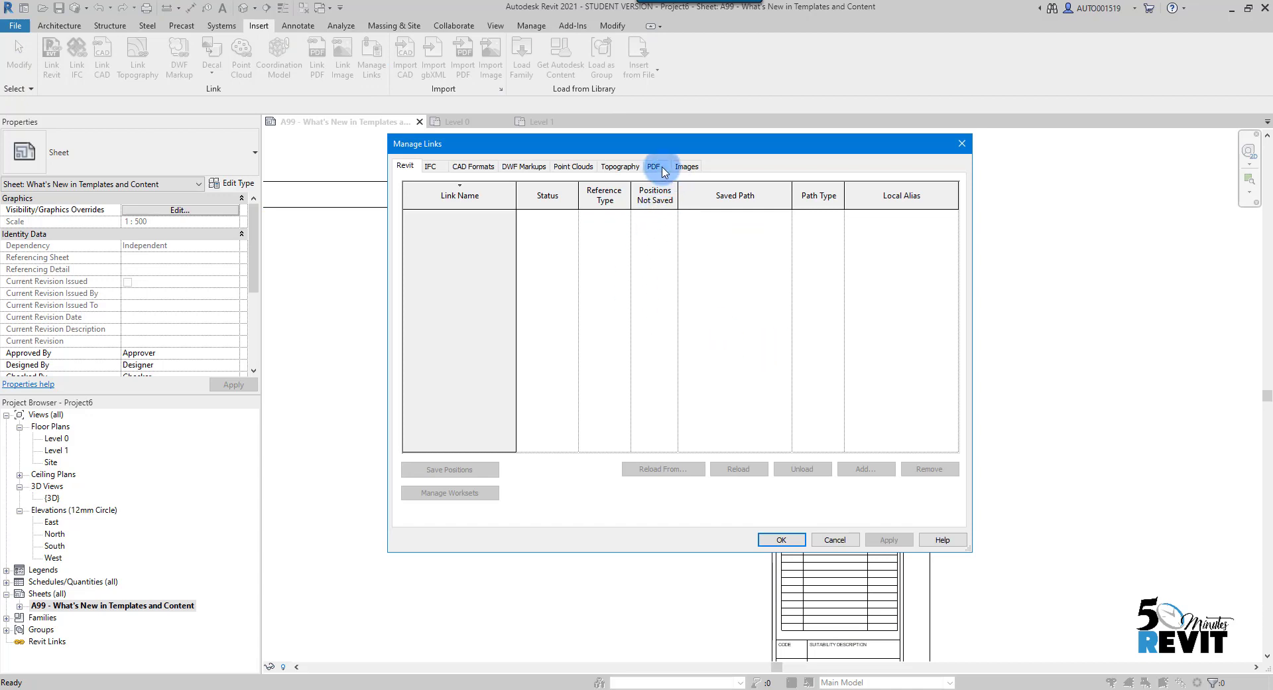
{"action": "left_click", "coordinate": [684, 171]}
{"action": "left_click", "coordinate": [500, 251]}
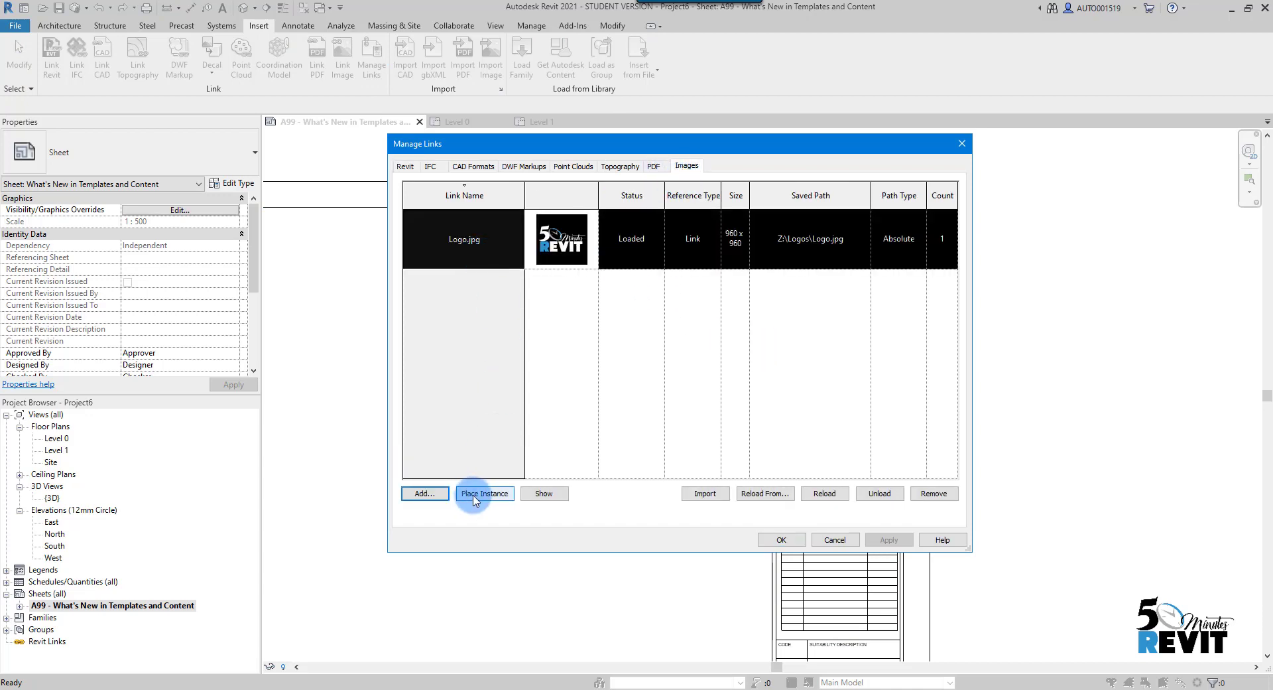
{"action": "left_click", "coordinate": [475, 494]}
{"action": "left_click", "coordinate": [594, 470]}
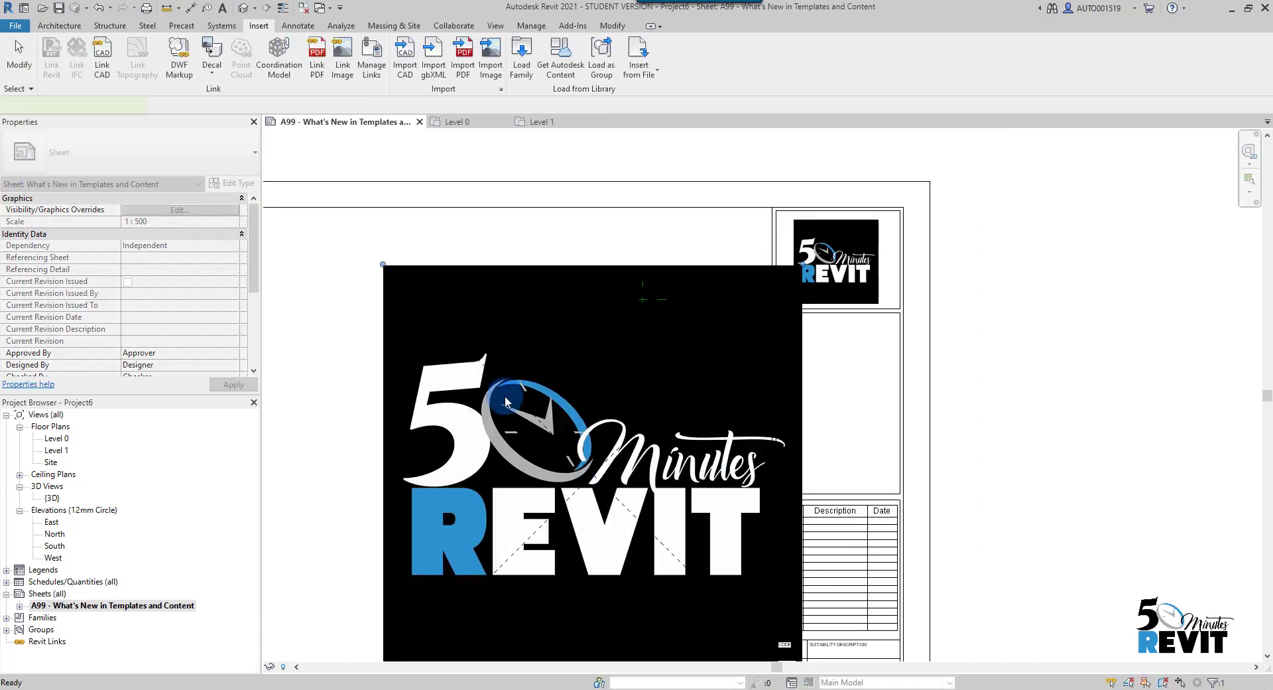
{"action": "key", "text": "Escape"}
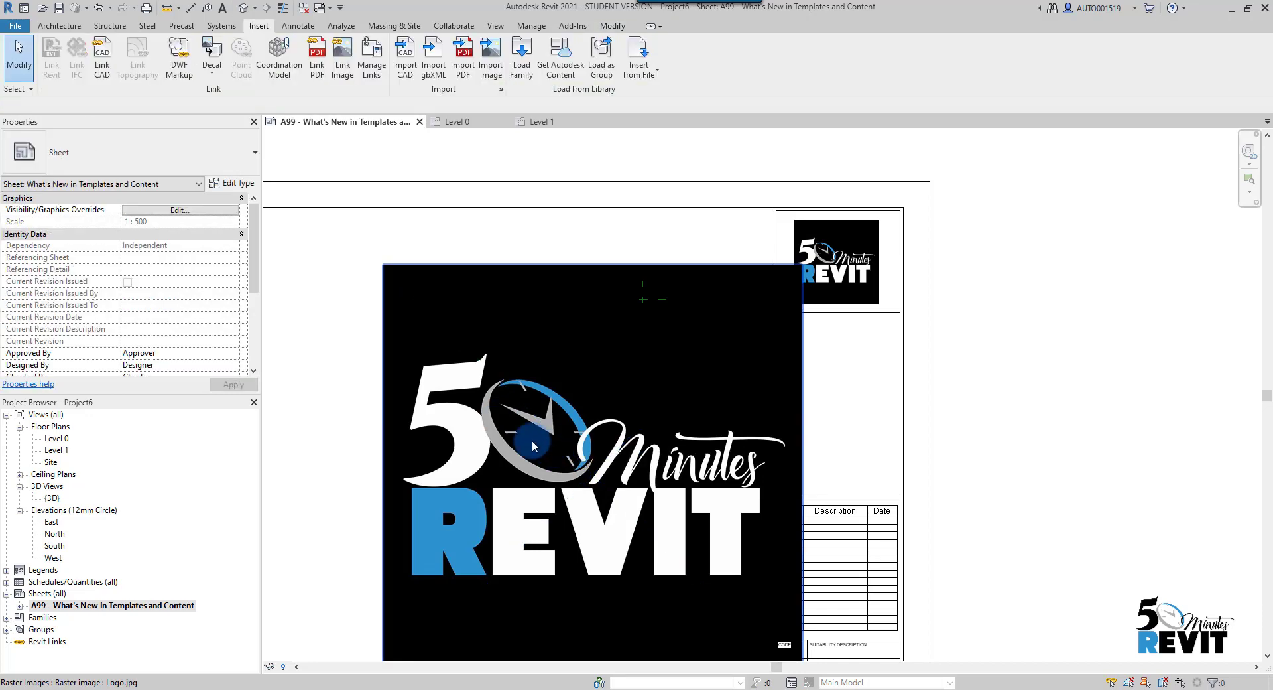
{"action": "left_click", "coordinate": [441, 265]}
{"action": "key", "text": "Delete"}
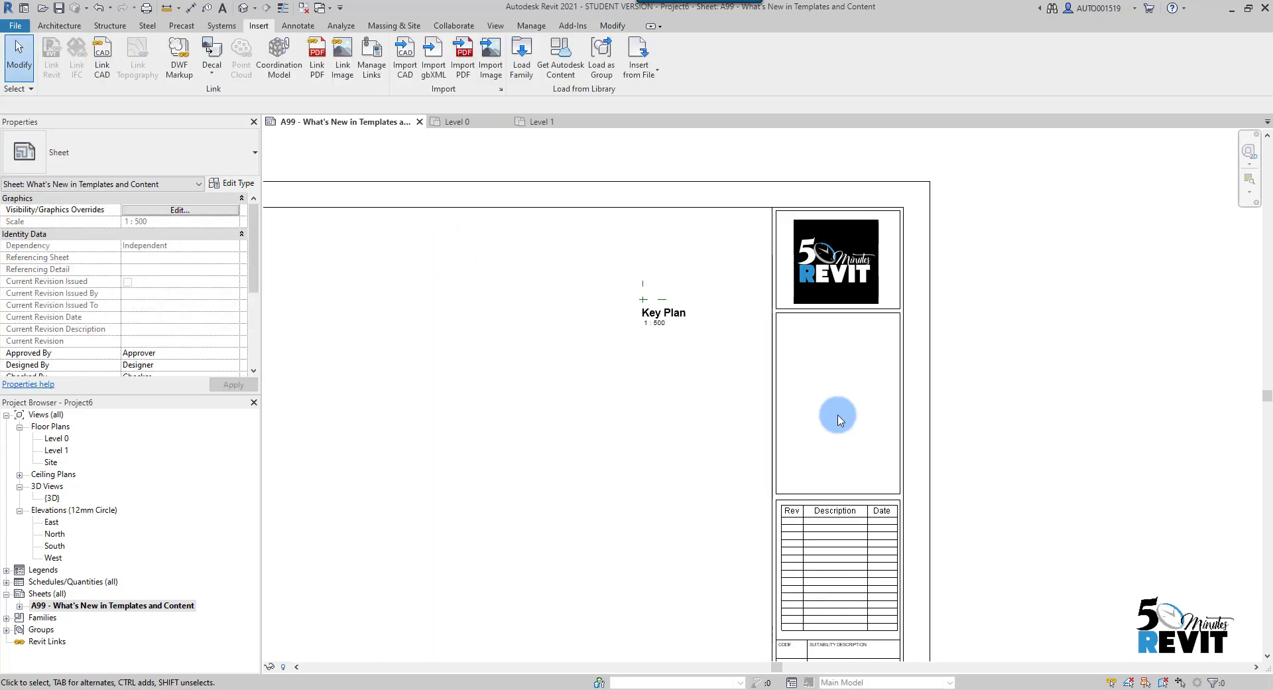
{"action": "scroll", "coordinate": [833, 415], "scroll_direction": "down", "scroll_amount": 5}
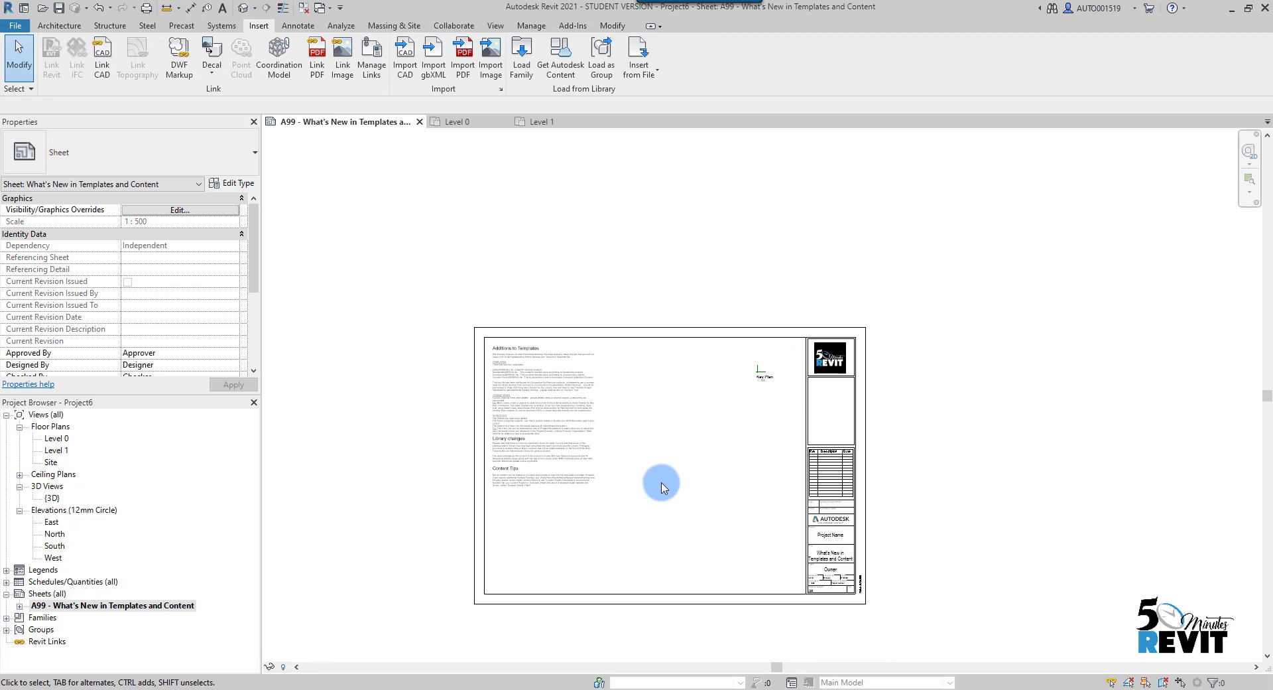
{"action": "scroll", "coordinate": [750, 531], "scroll_direction": "up", "scroll_amount": 2}
{"action": "middle_click_drag", "start_coordinate": [736, 520], "coordinate": [657, 535]}
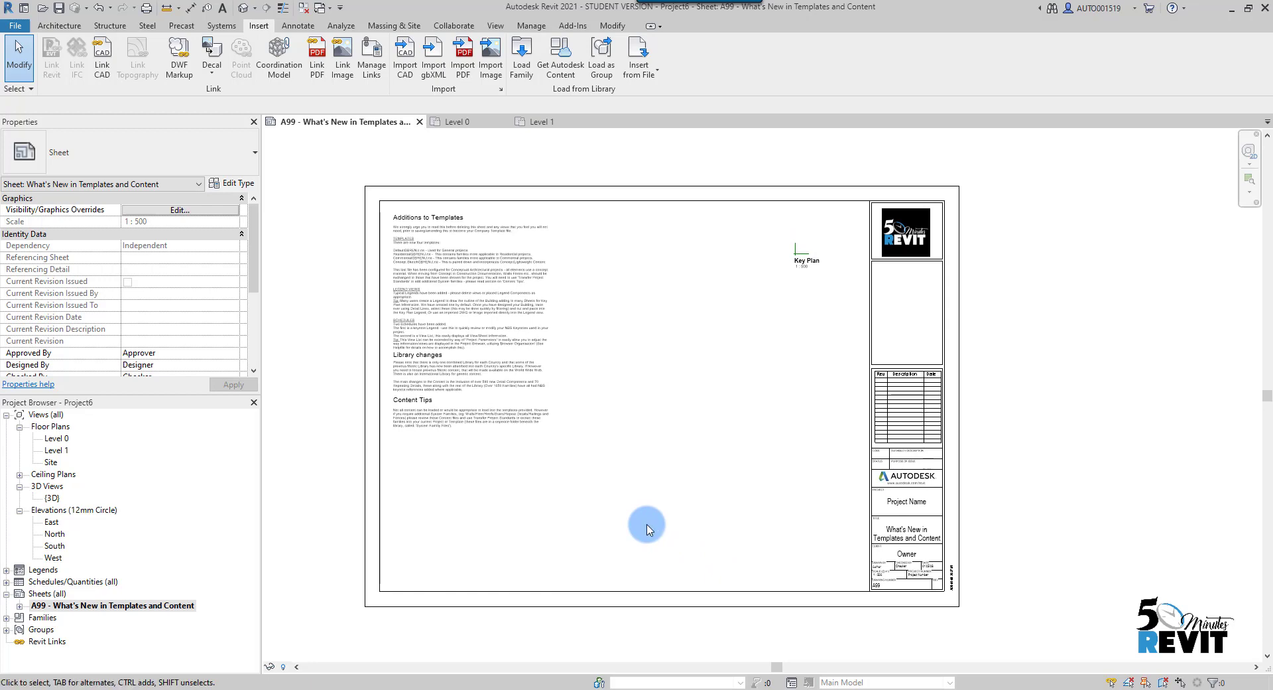